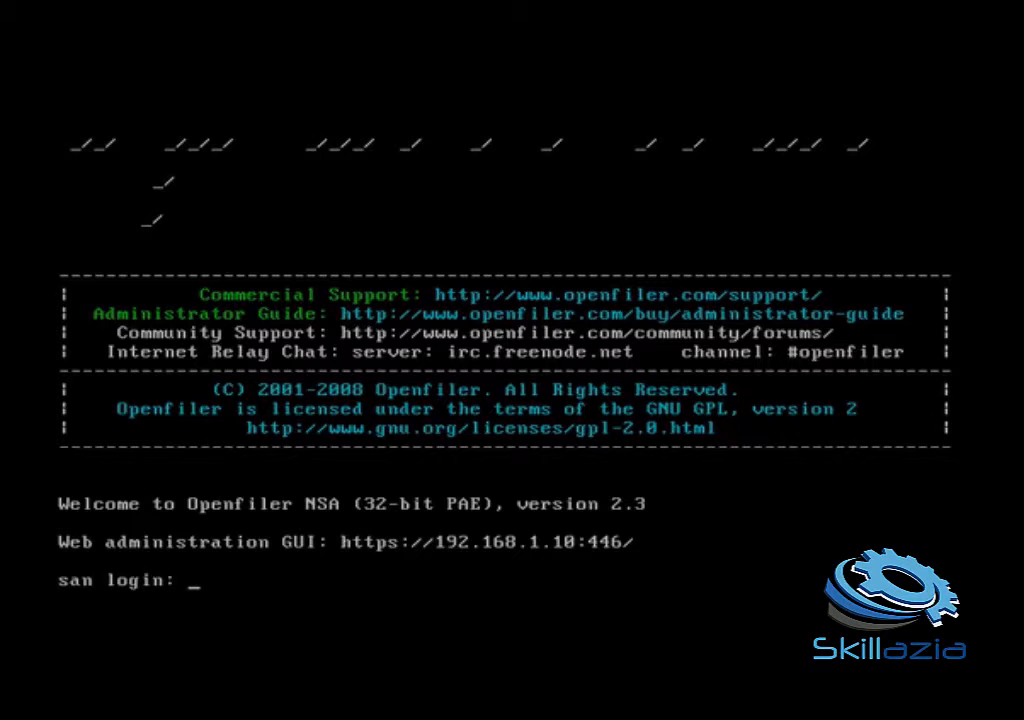
Step: Log in to the Openfiler console on host san as root with the root password
text(root)
key(Return)
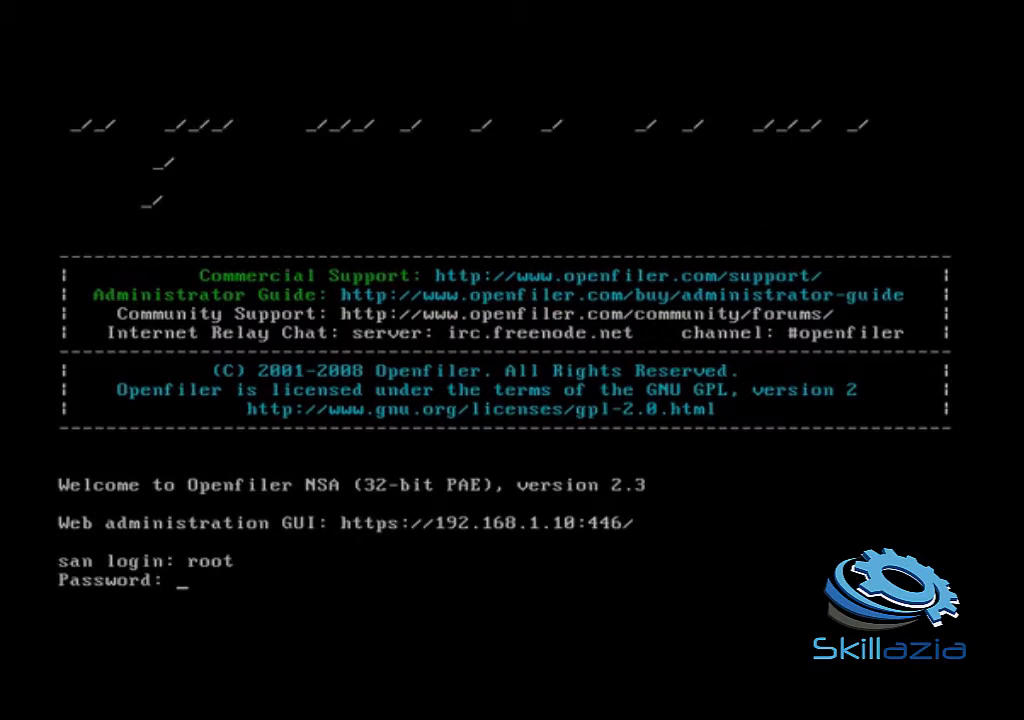
key(Return)
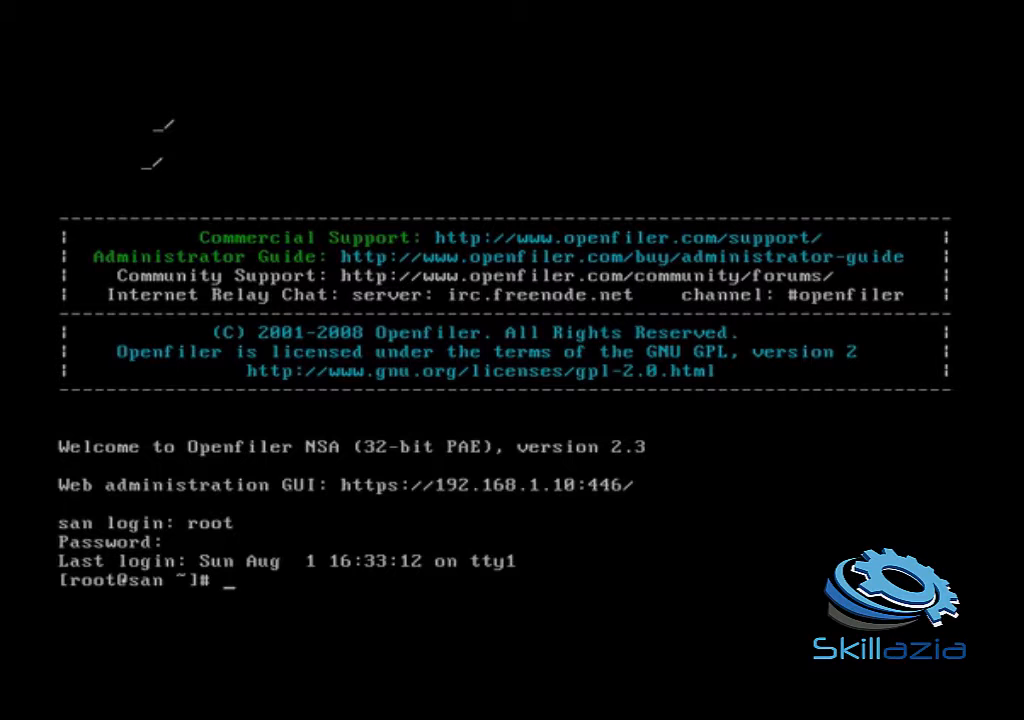
Step: List the network interfaces with ifconfig, then page through them with ifconfig | more
text(ifconfig)
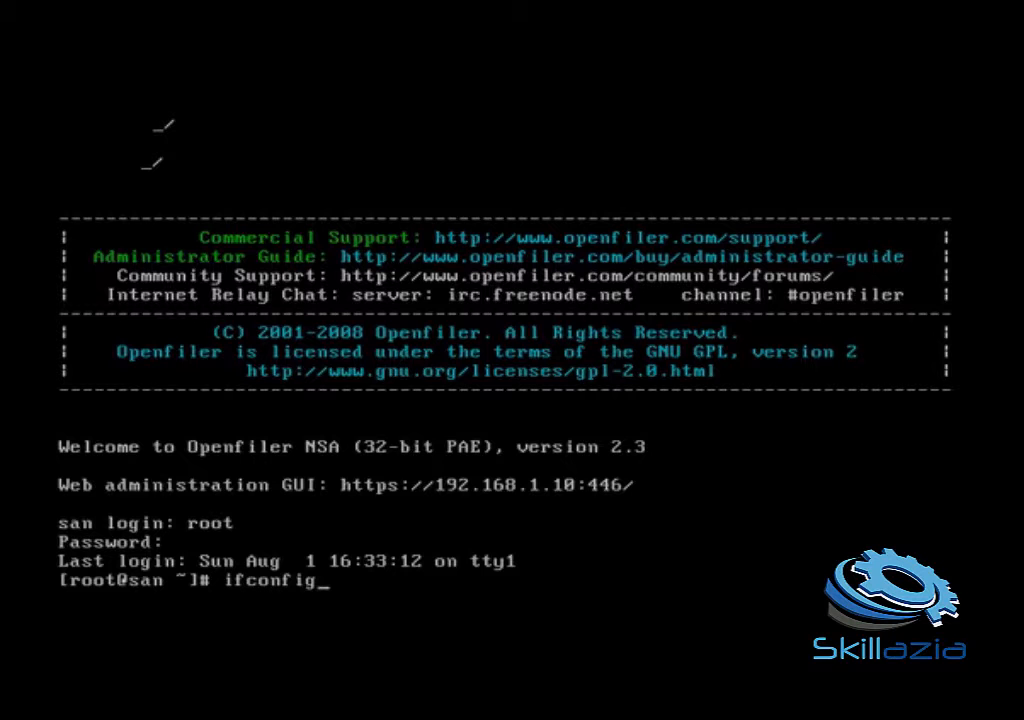
key(Return)
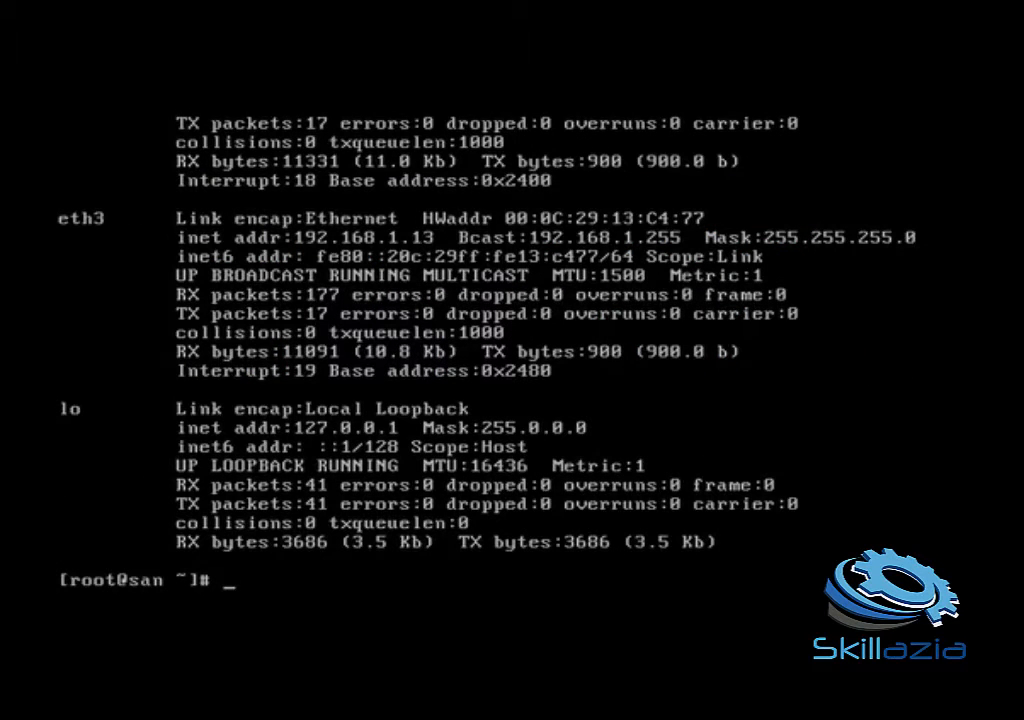
text(ifconfig | more)
key(Return)
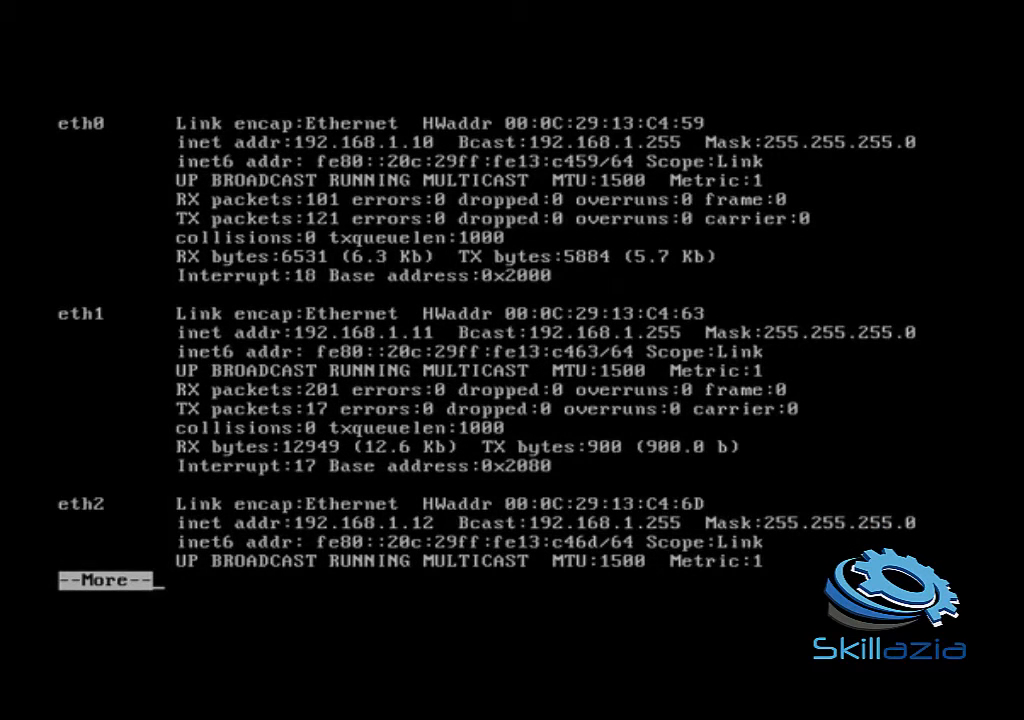
key(space)
key(space)
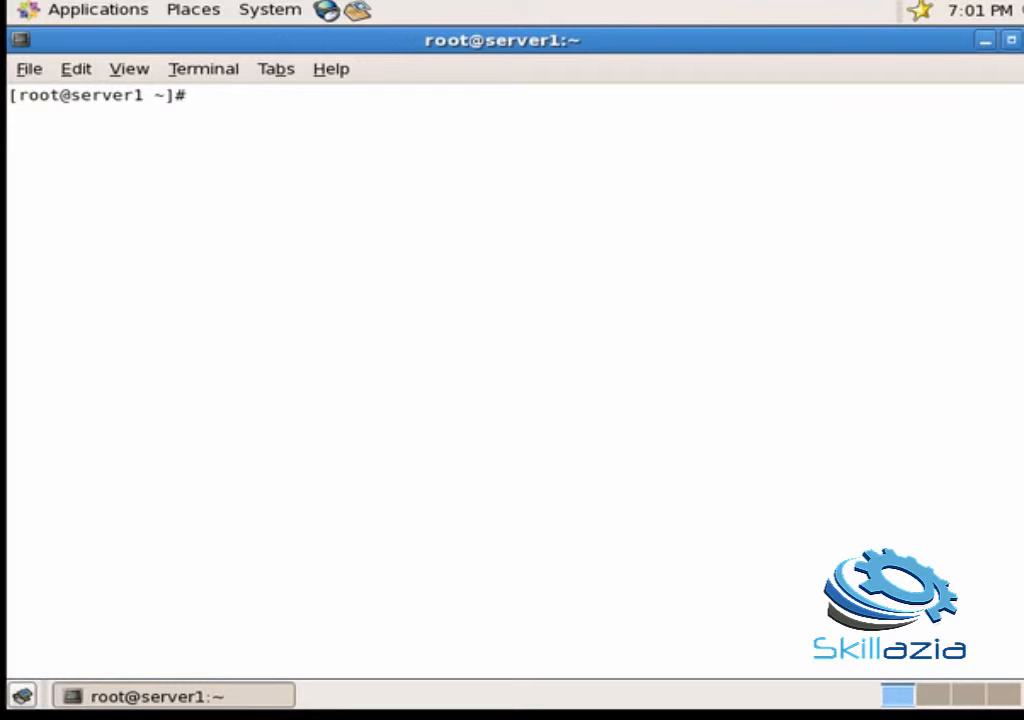
Step: Ping 192.168.1.10 until one reply arrives, then launch the web browser
text(ping 192.168.1.10)
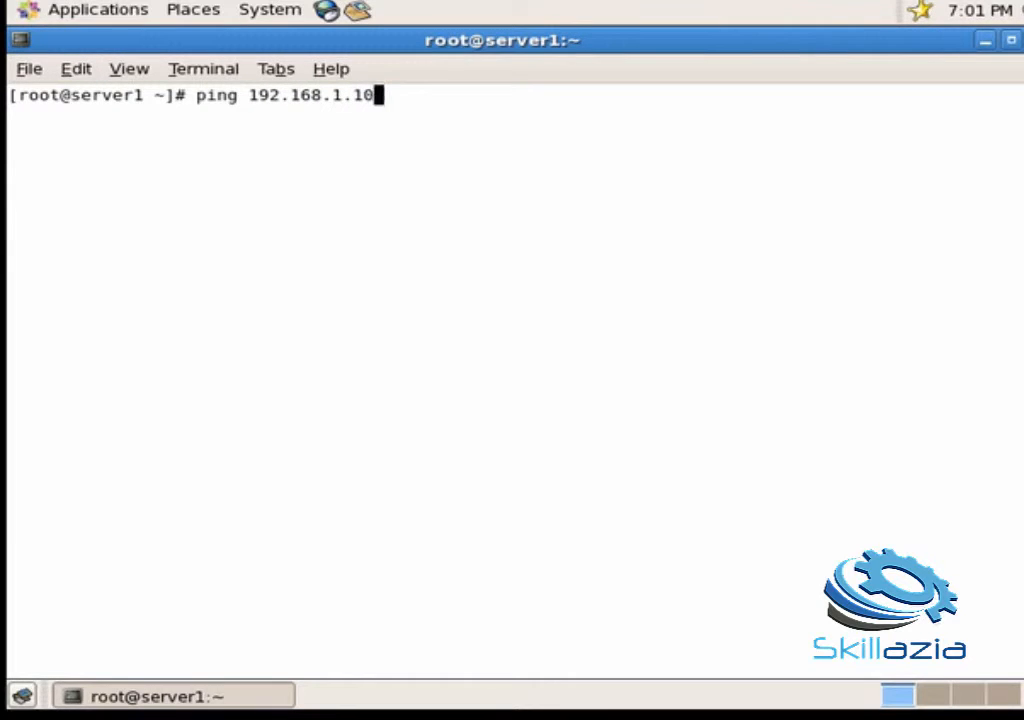
key(Return)
key(ctrl+c)
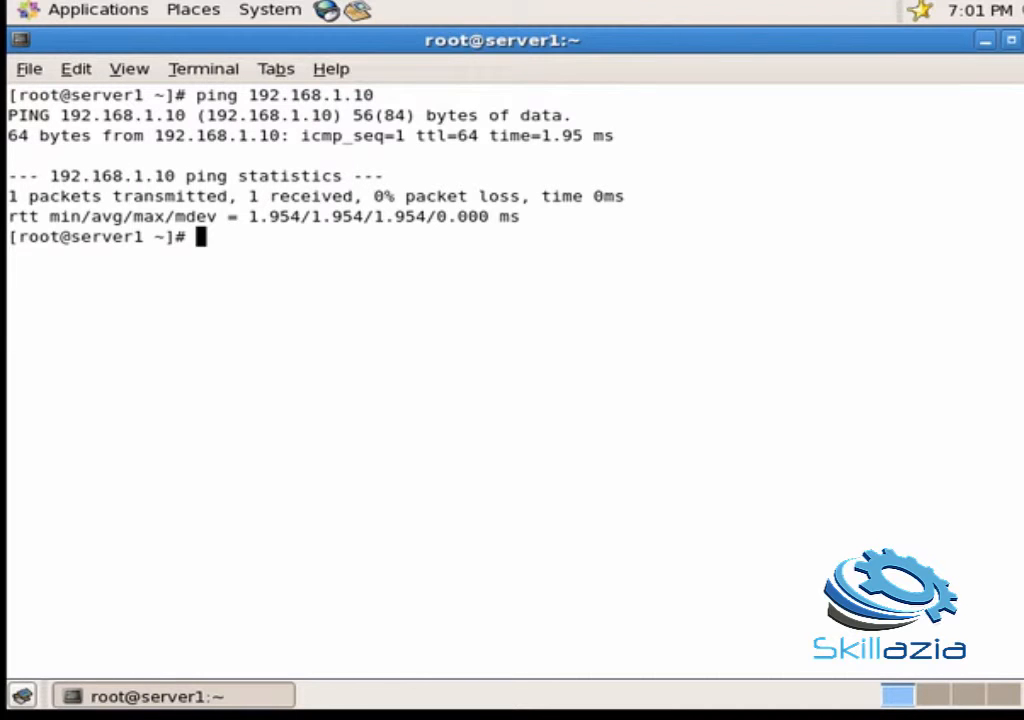
click(326, 18)
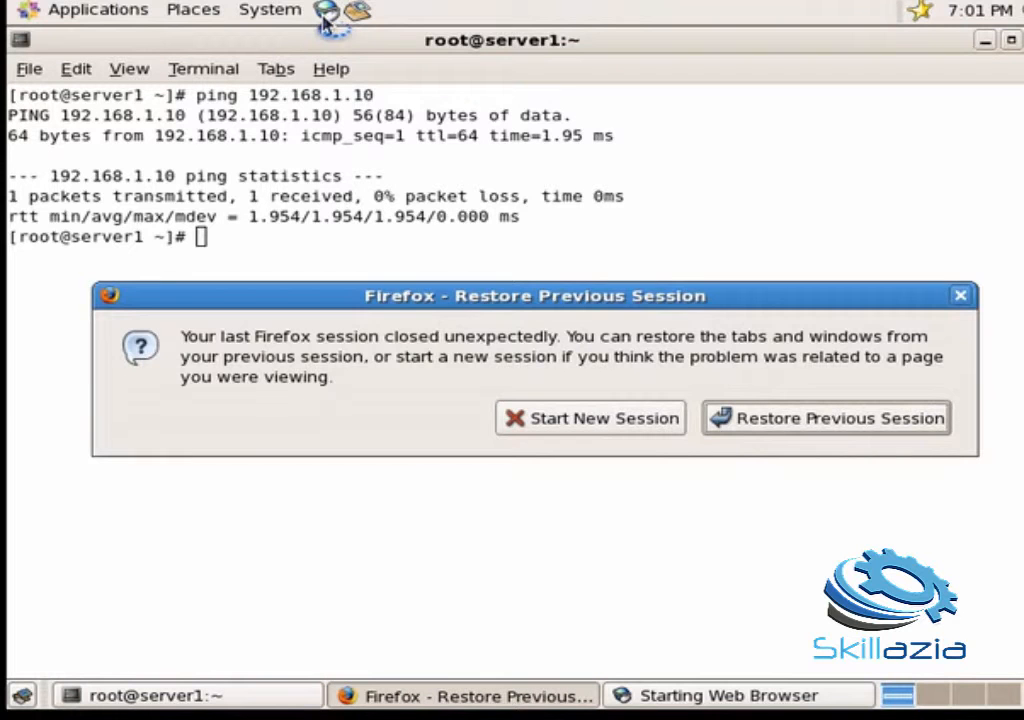
click(632, 420)
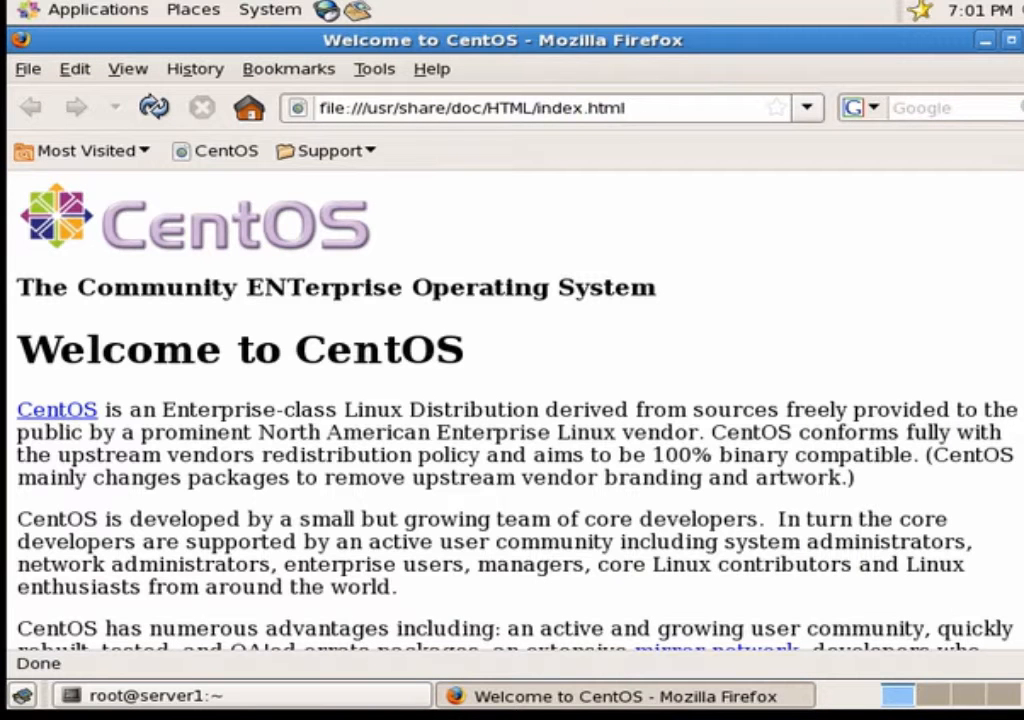
double_click(640, 107)
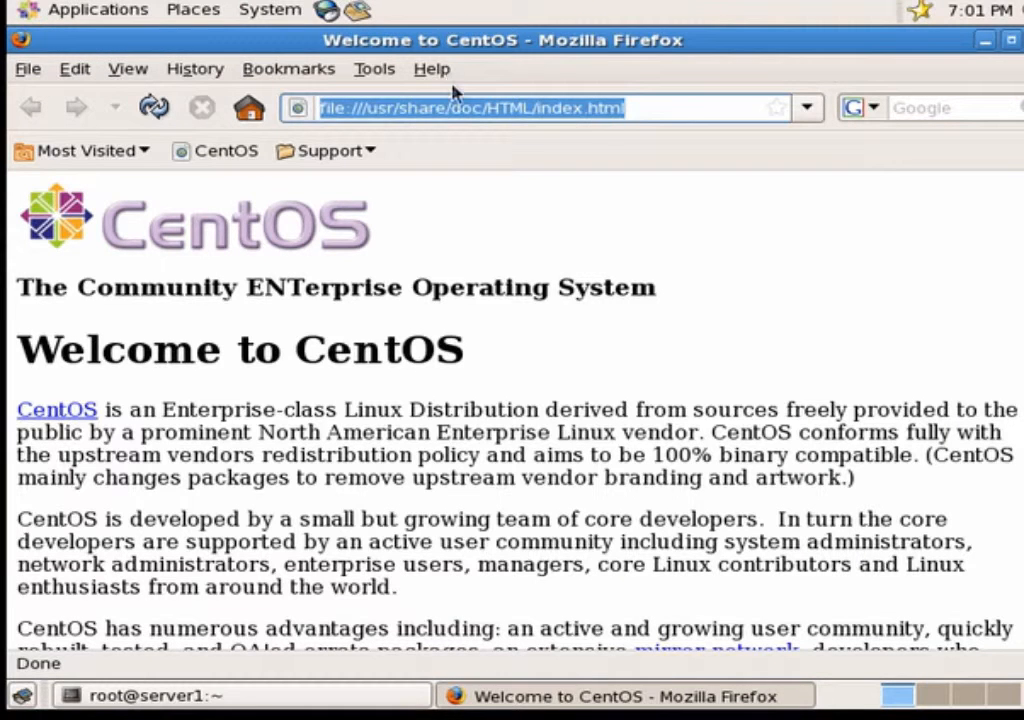
text(https)
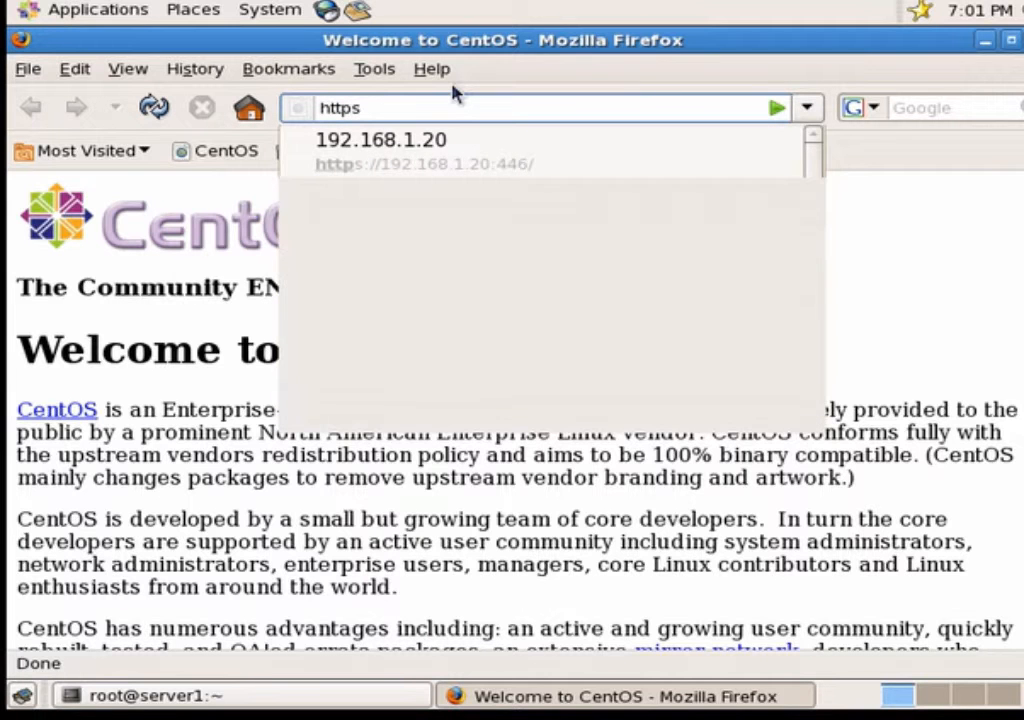
text(://1)
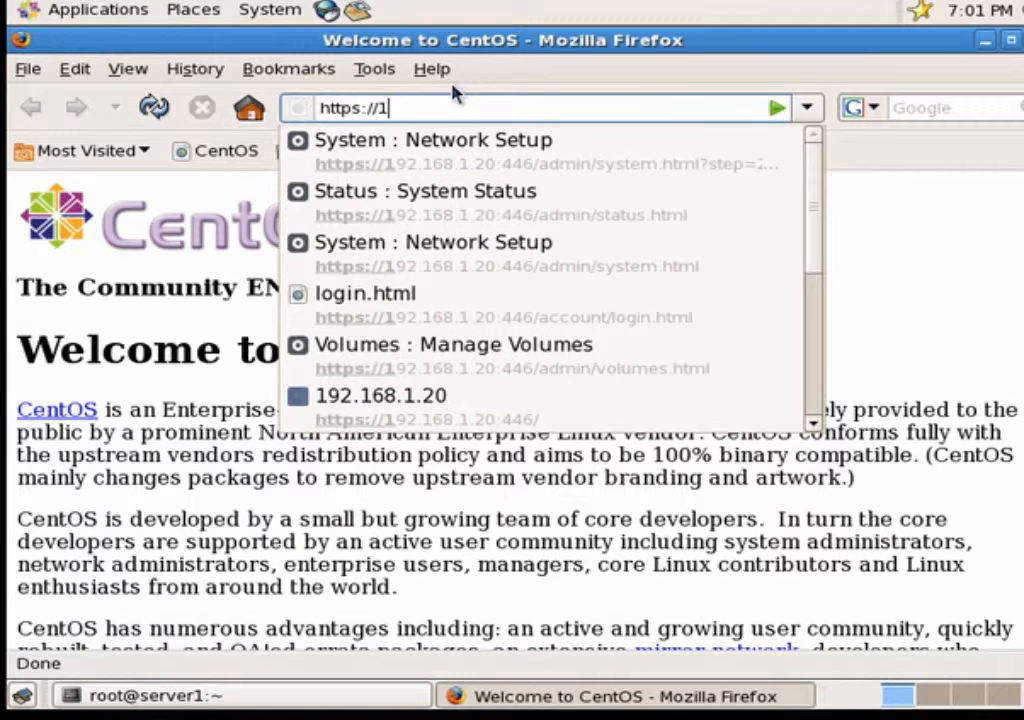
text(92.168.1)
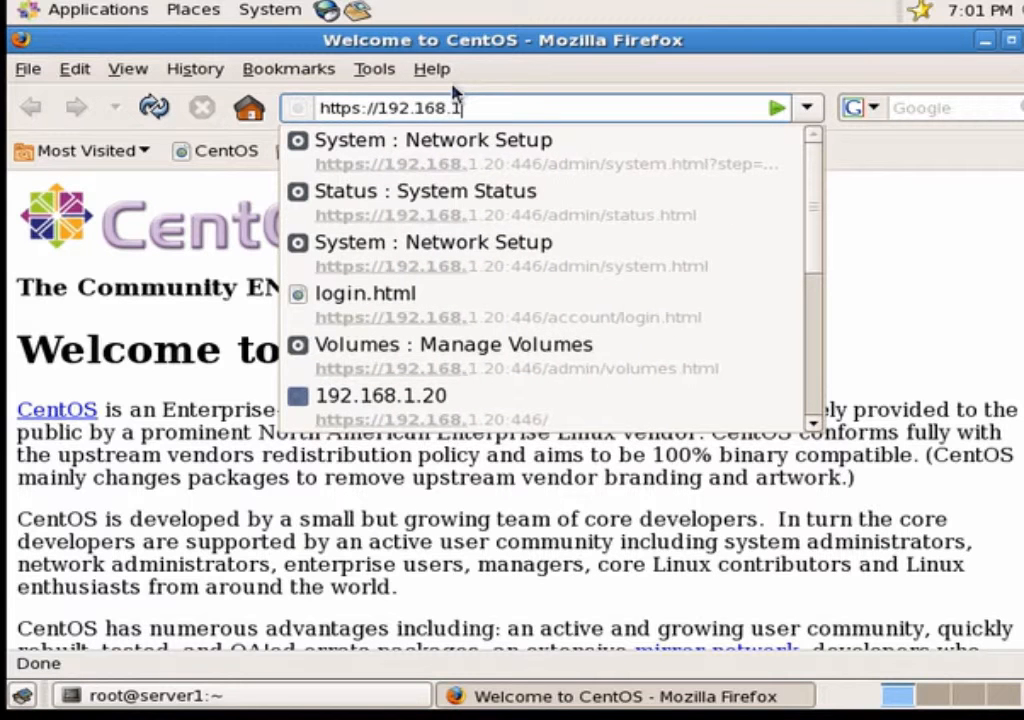
text(.10:)
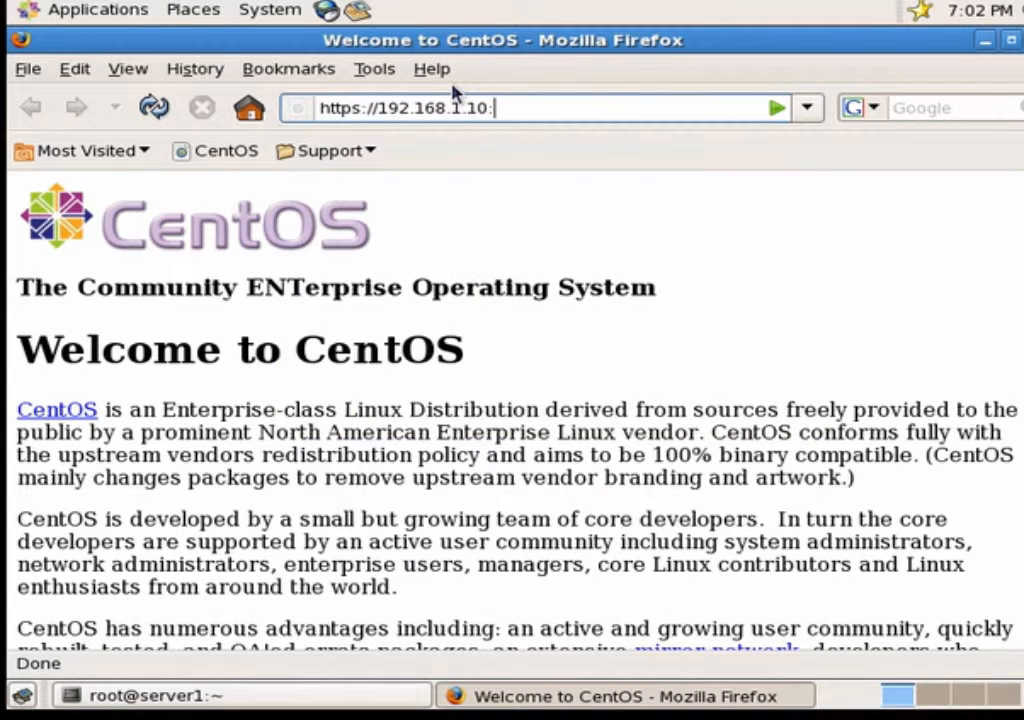
text(446)
key(Return)
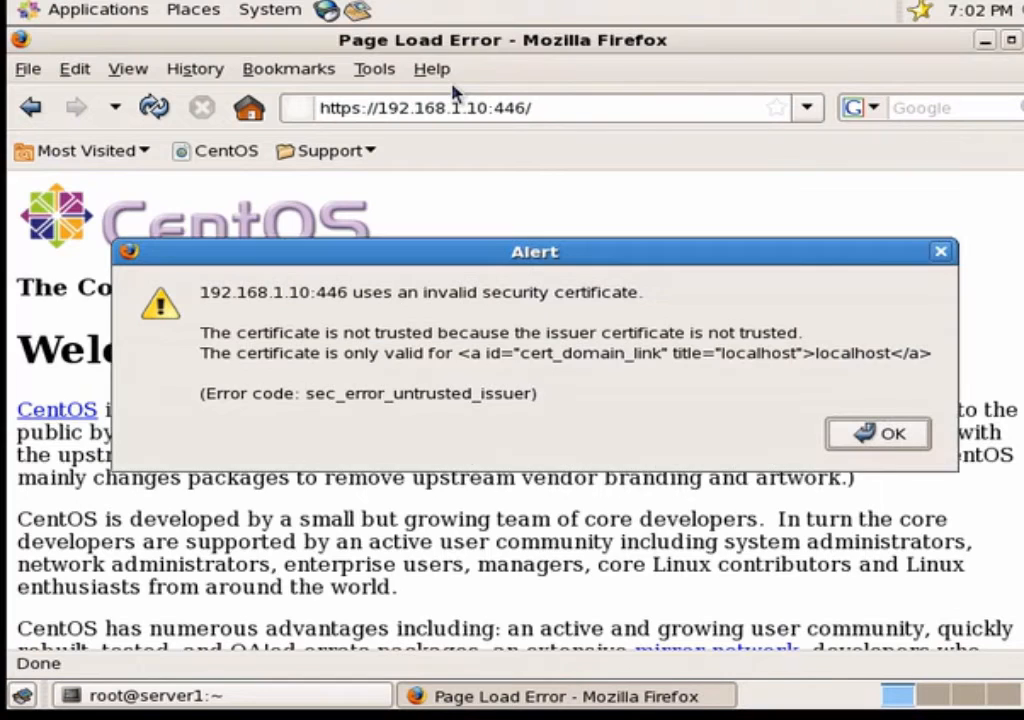
Step: Fetch the server's certificate and confirm a permanent security exception for it
click(880, 434)
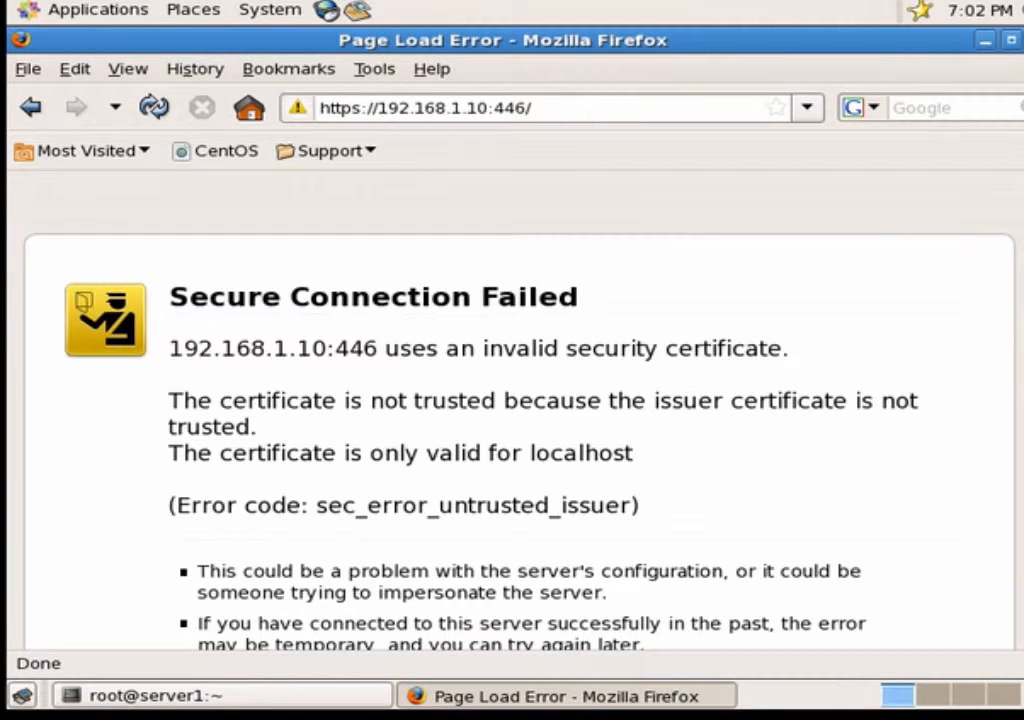
scroll(520, 410, down, 3)
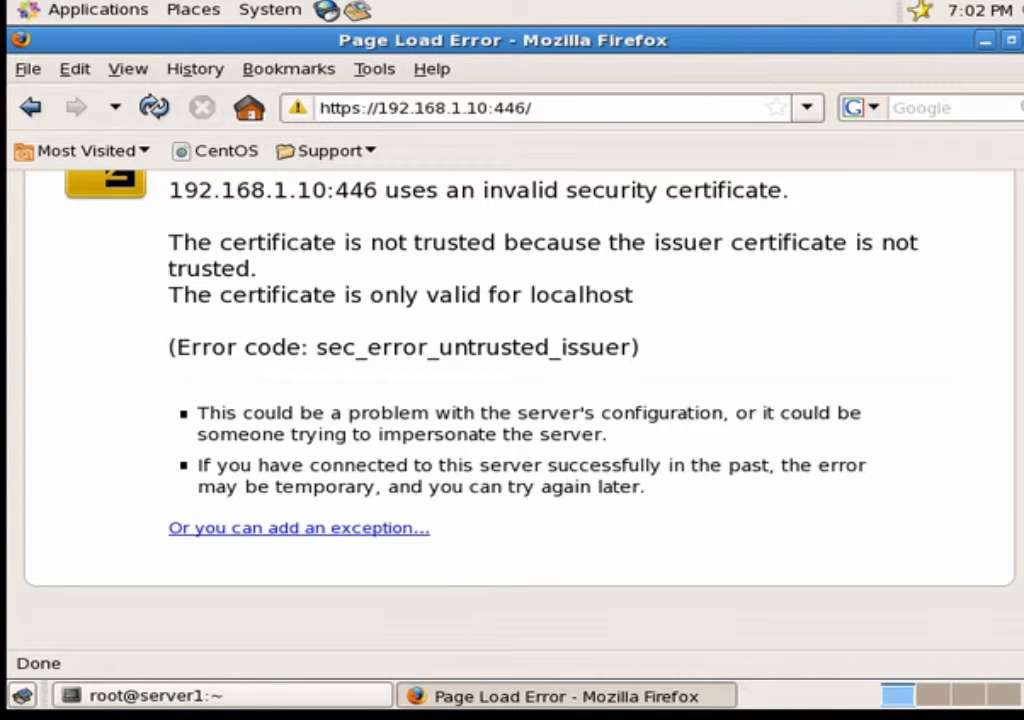
click(397, 540)
click(460, 626)
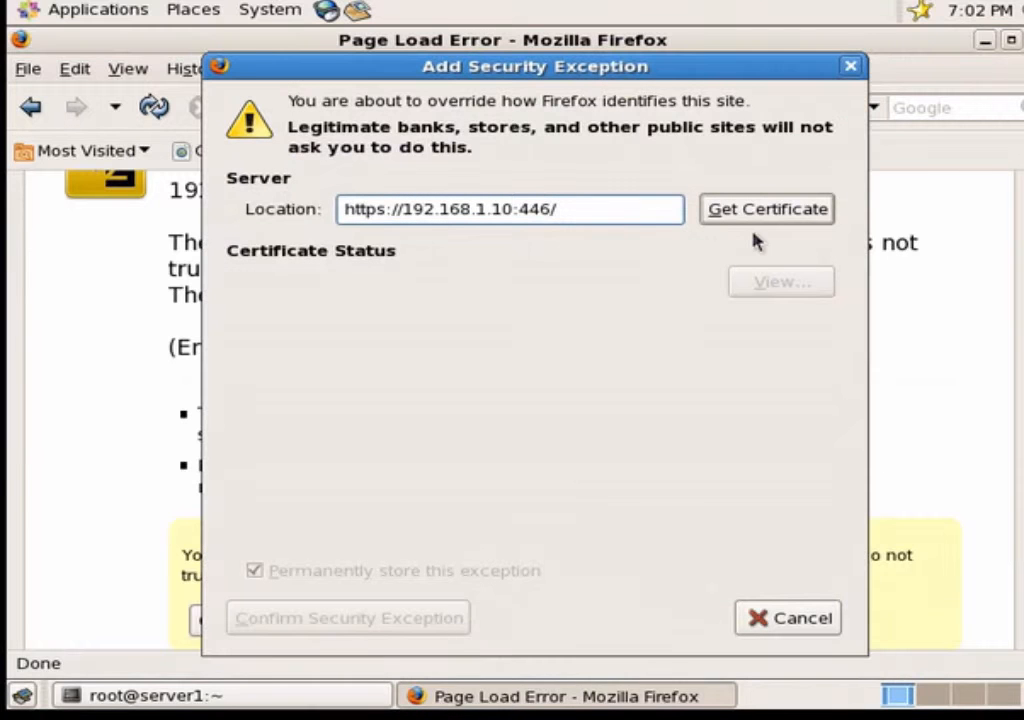
click(758, 210)
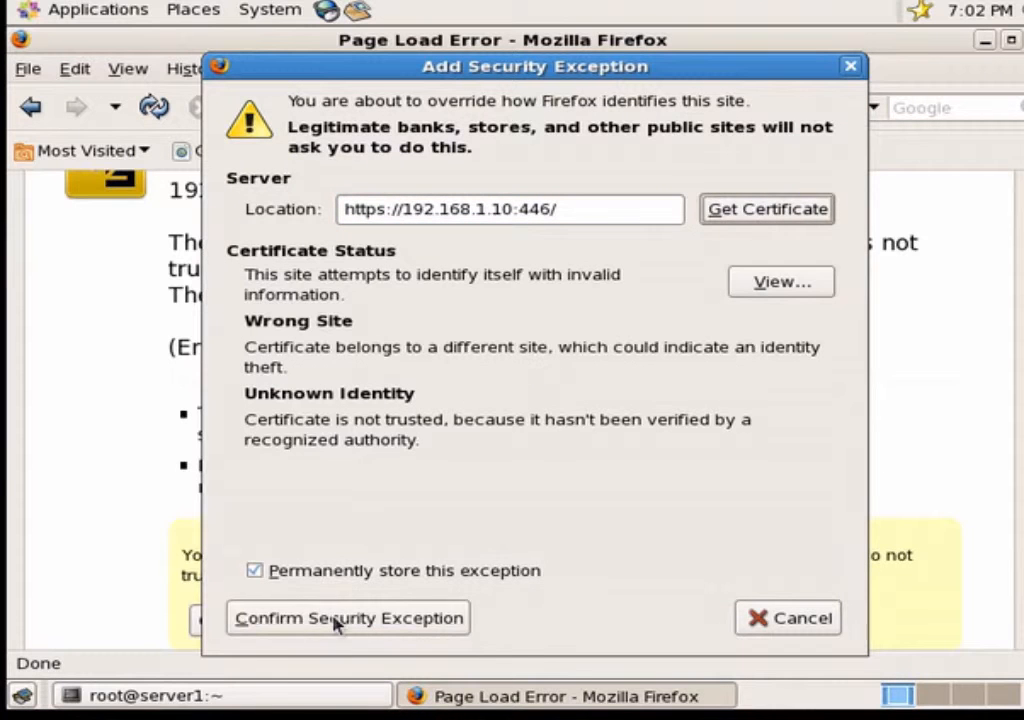
click(337, 619)
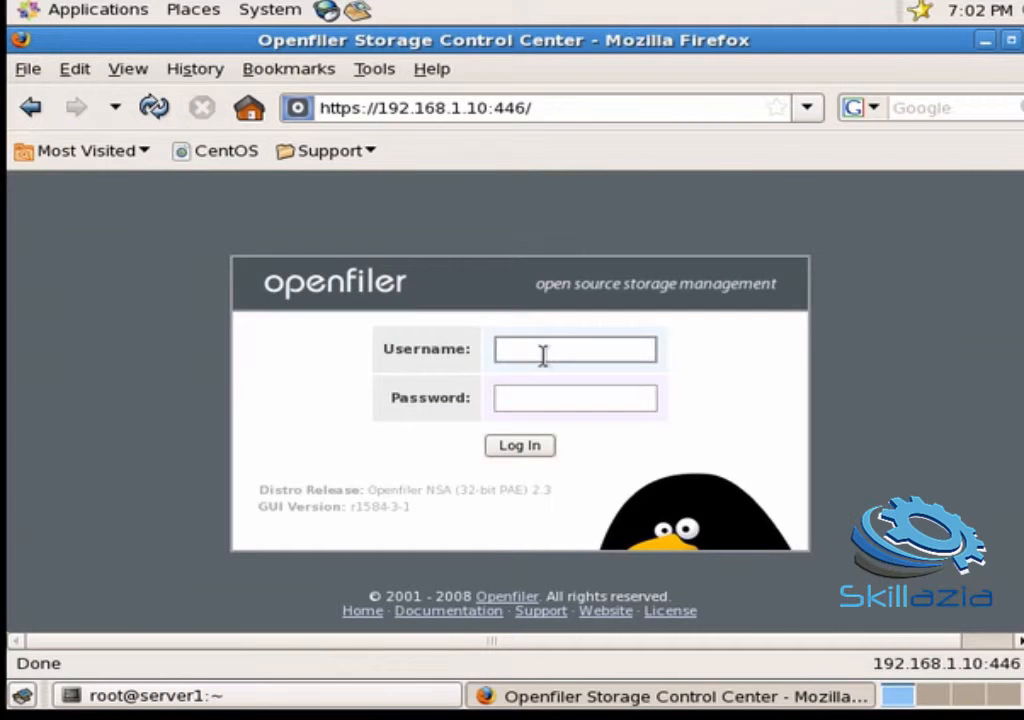
Step: Log in to the web admin as openfiler with its password and let Firefox remember it
click(543, 356)
text(openfiler)
key(Tab)
text(pass)
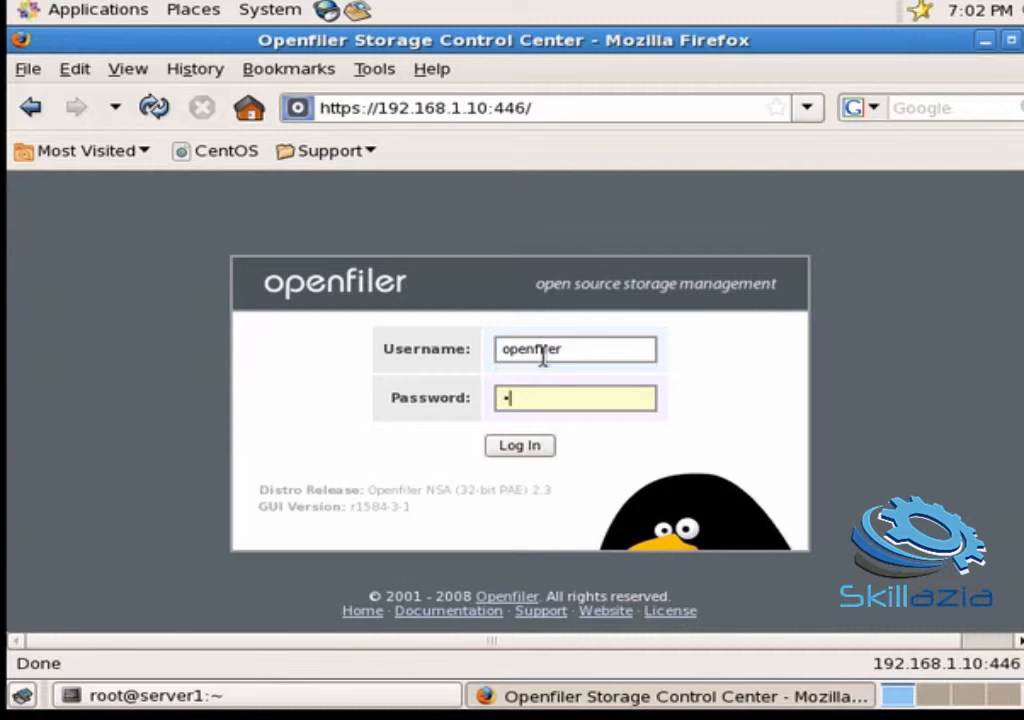
text(word)
click(514, 448)
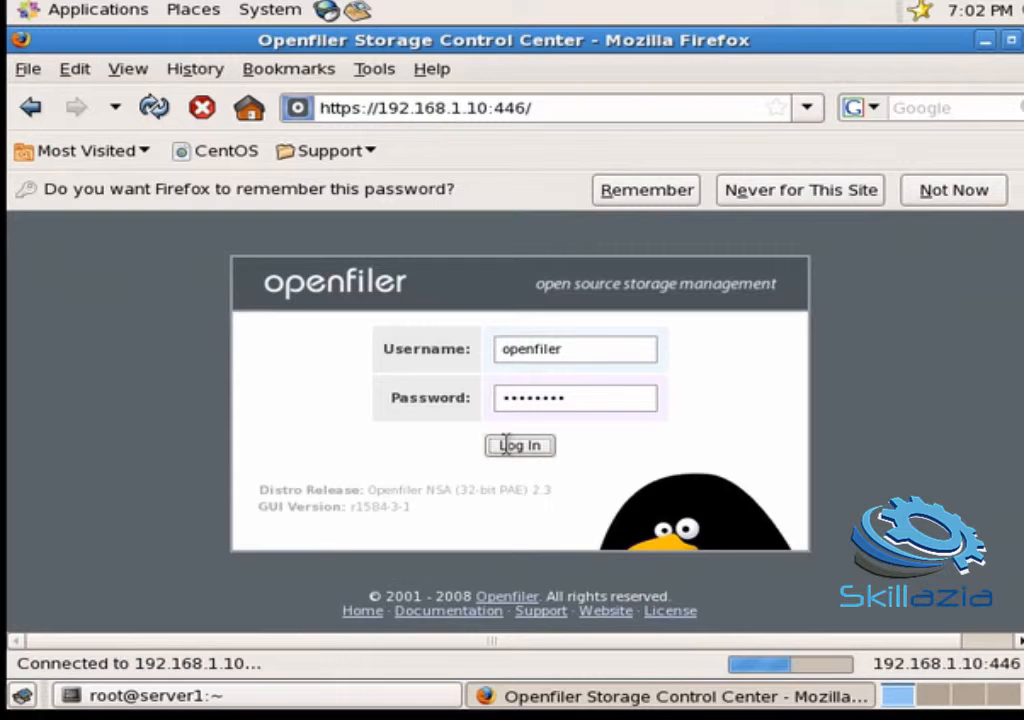
click(648, 190)
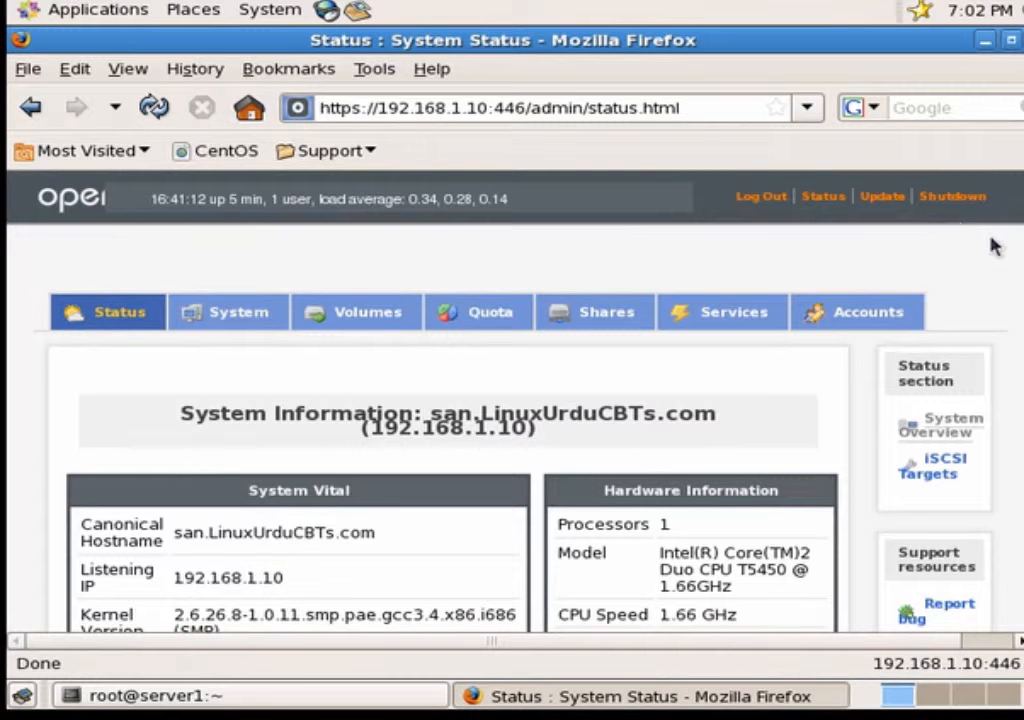
scroll(430, 400, down, 10)
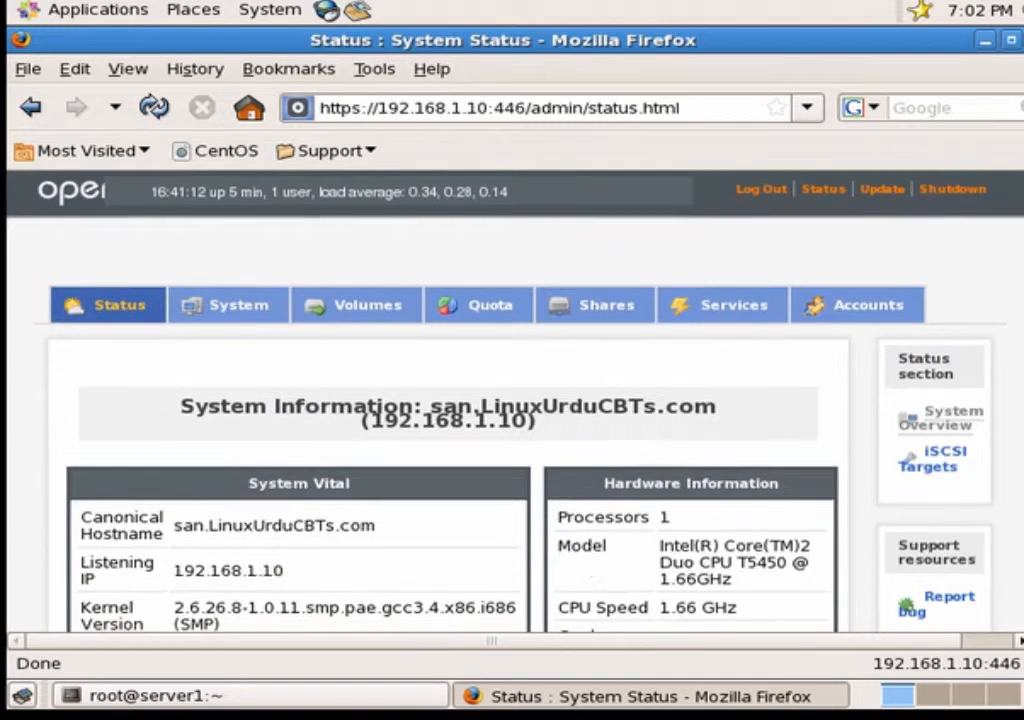
scroll(430, 400, down, 3)
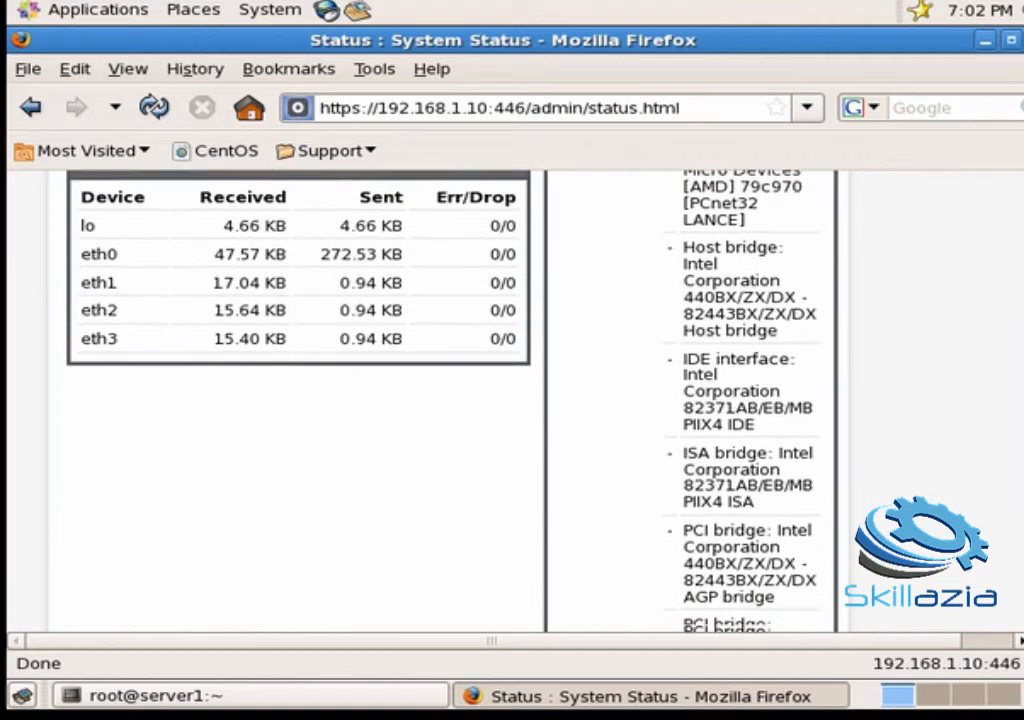
scroll(430, 400, down, 15)
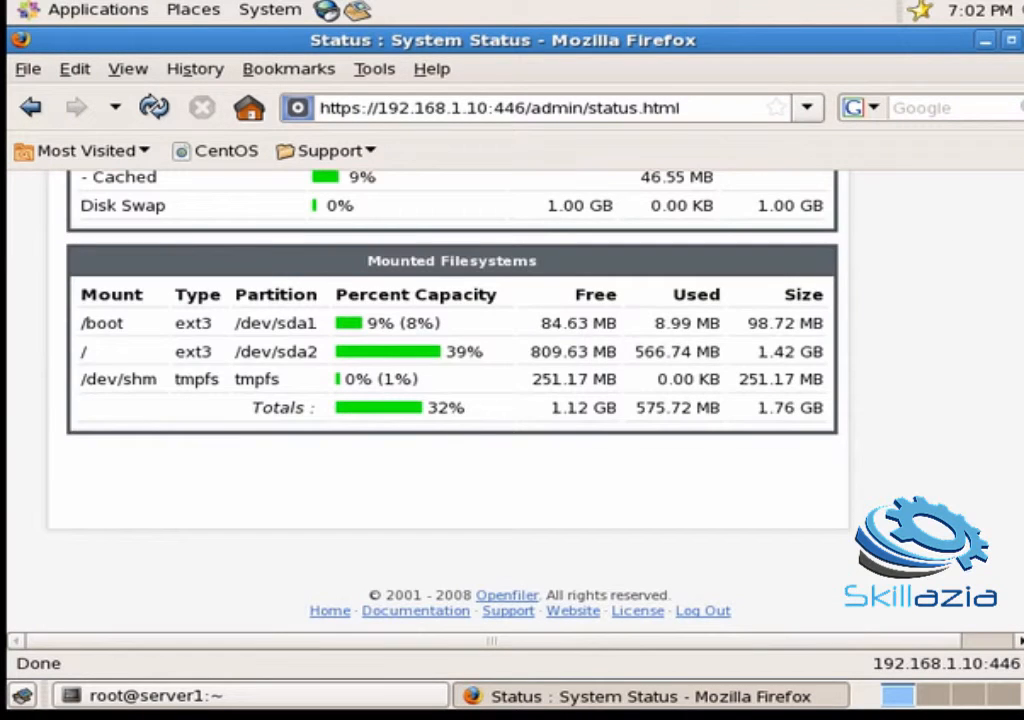
scroll(430, 400, up, 20)
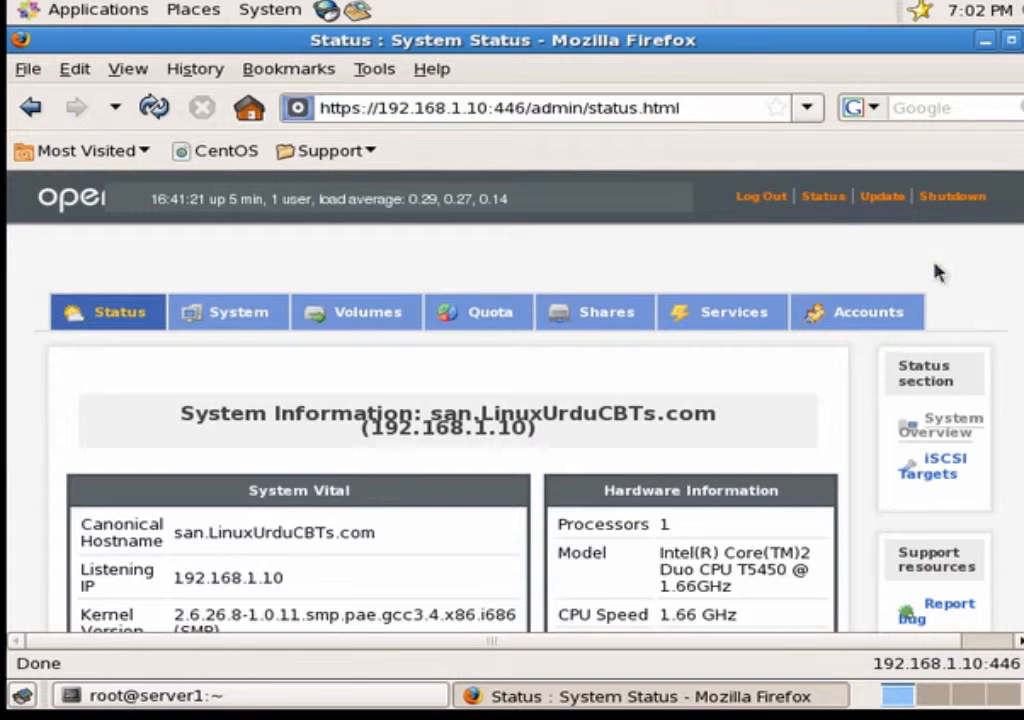
scroll(512, 400, down, 4)
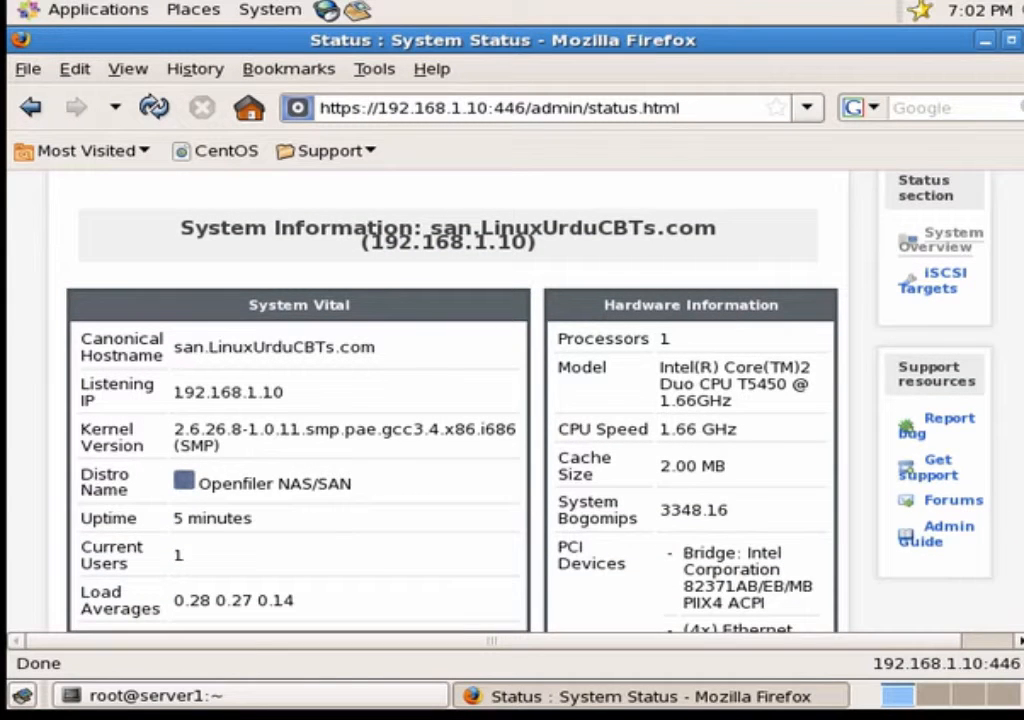
scroll(450, 400, down, 3)
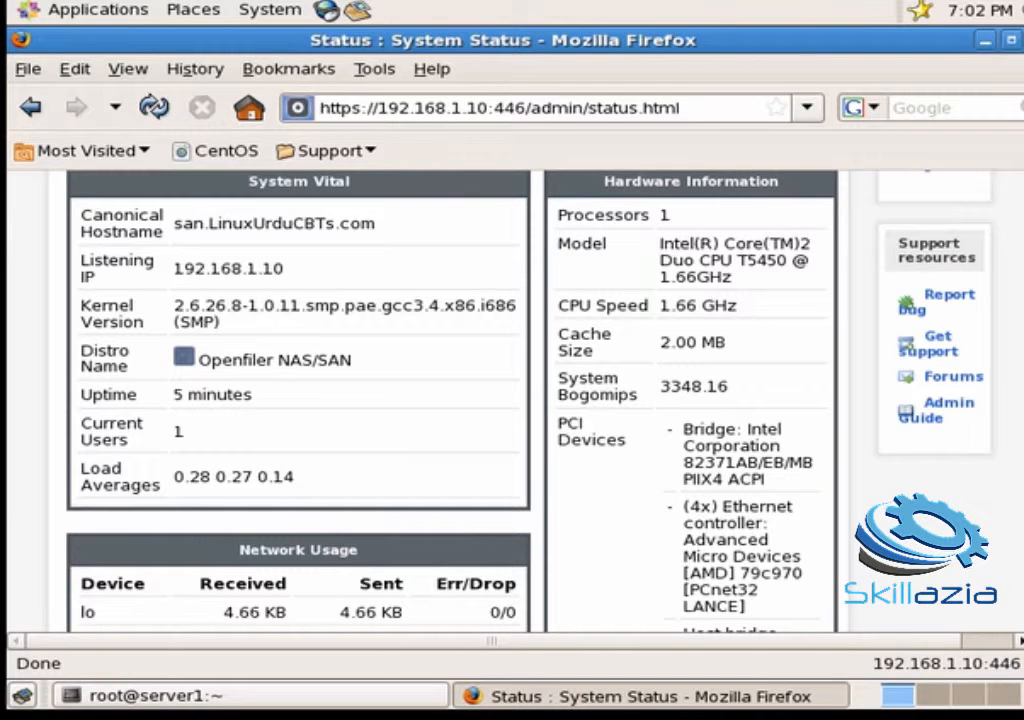
scroll(450, 400, down, 3)
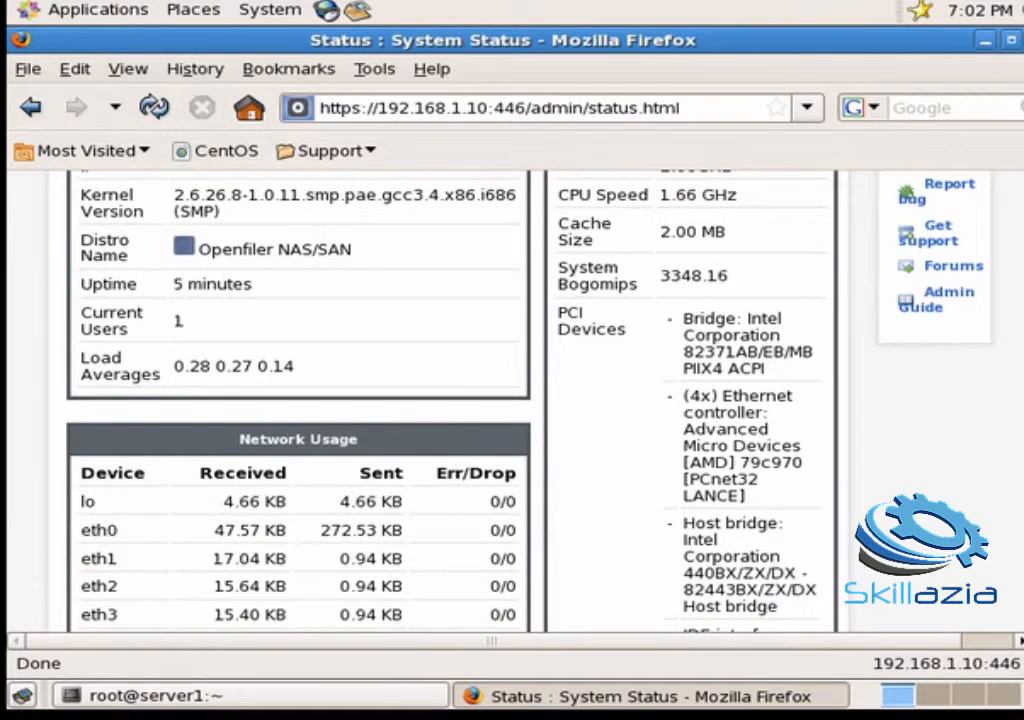
scroll(450, 400, down, 2)
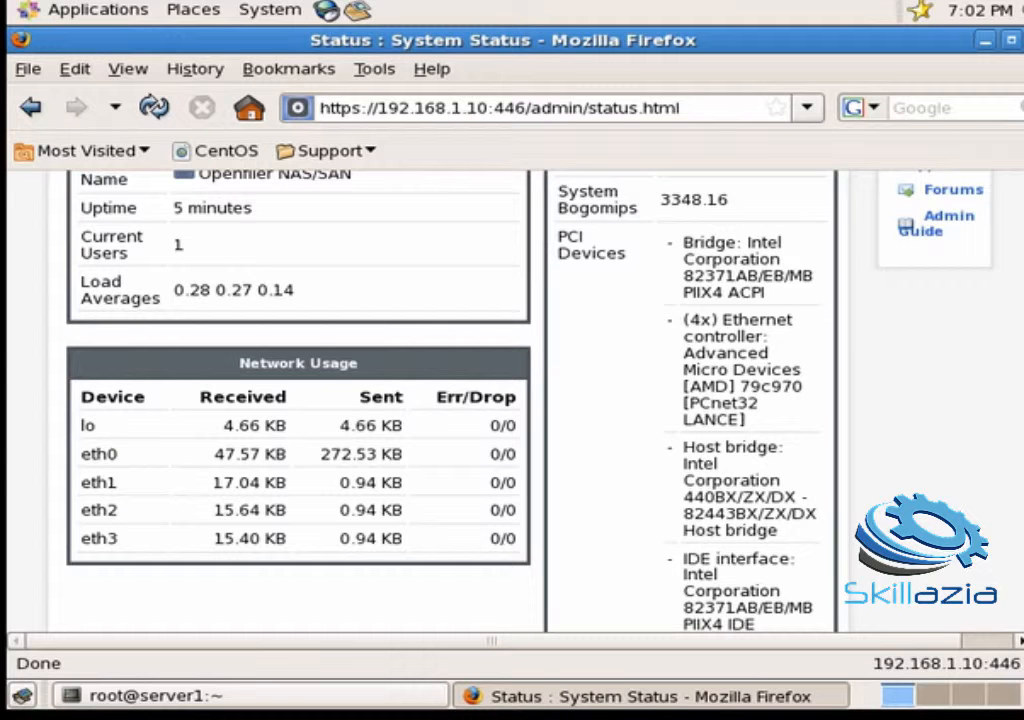
scroll(450, 400, up, 8)
scroll(450, 400, down, 1)
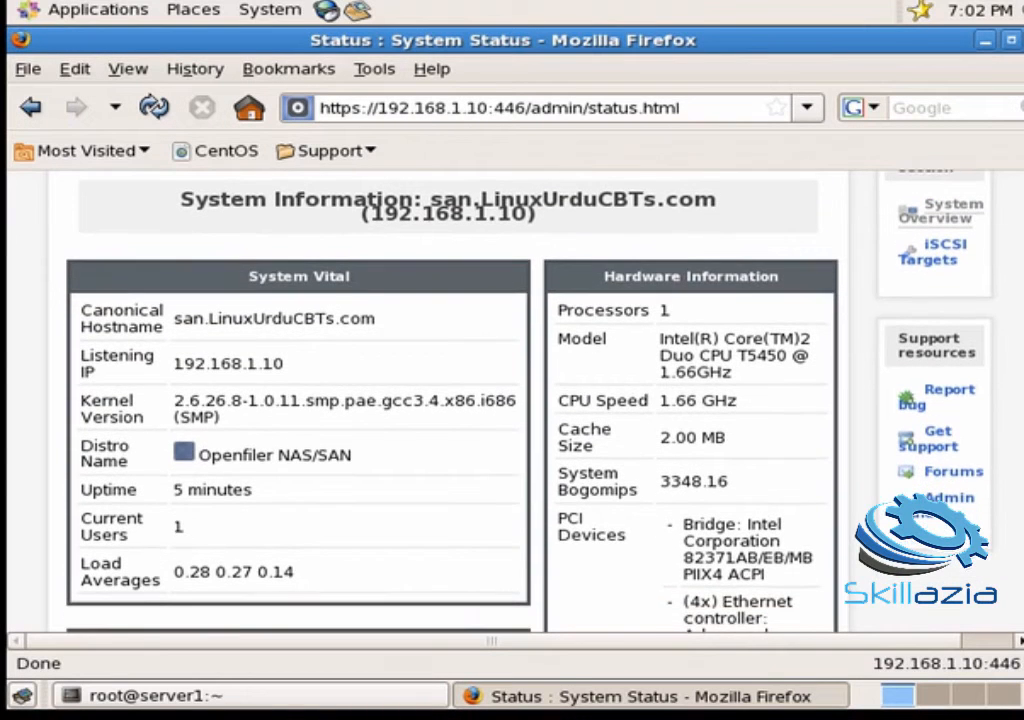
scroll(450, 400, down, 10)
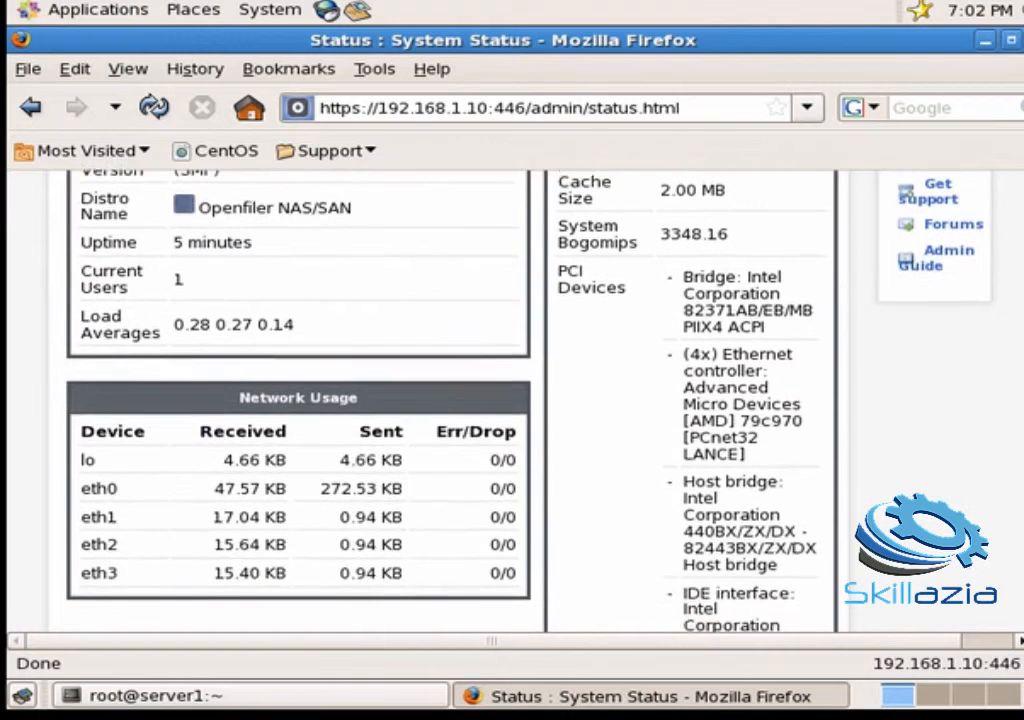
scroll(450, 400, down, 15)
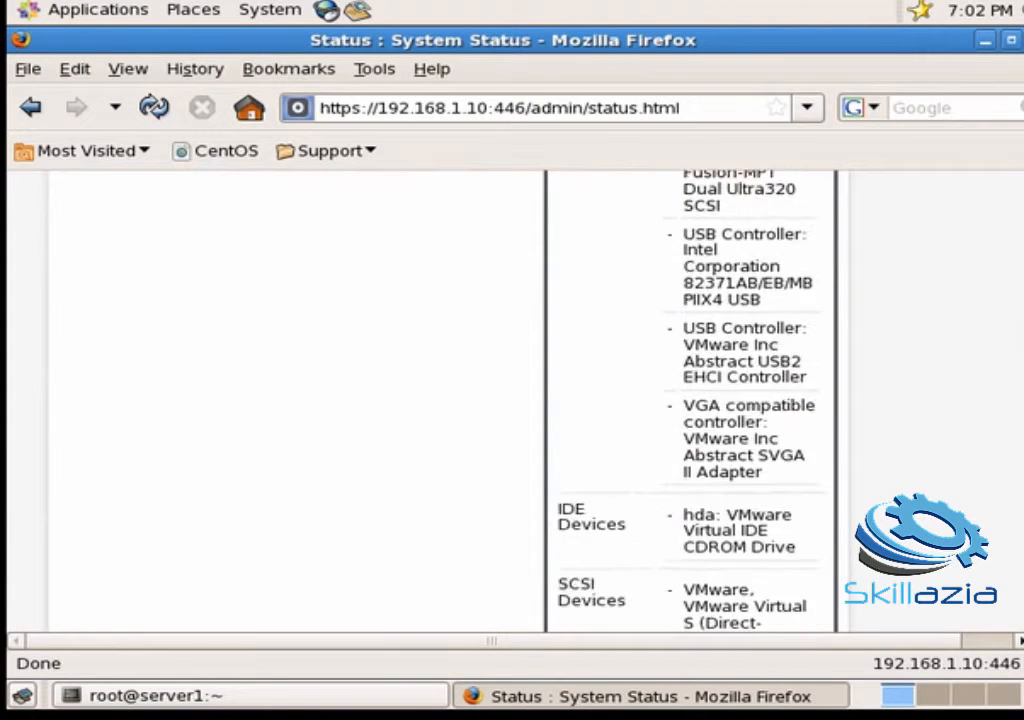
scroll(450, 400, up, 1)
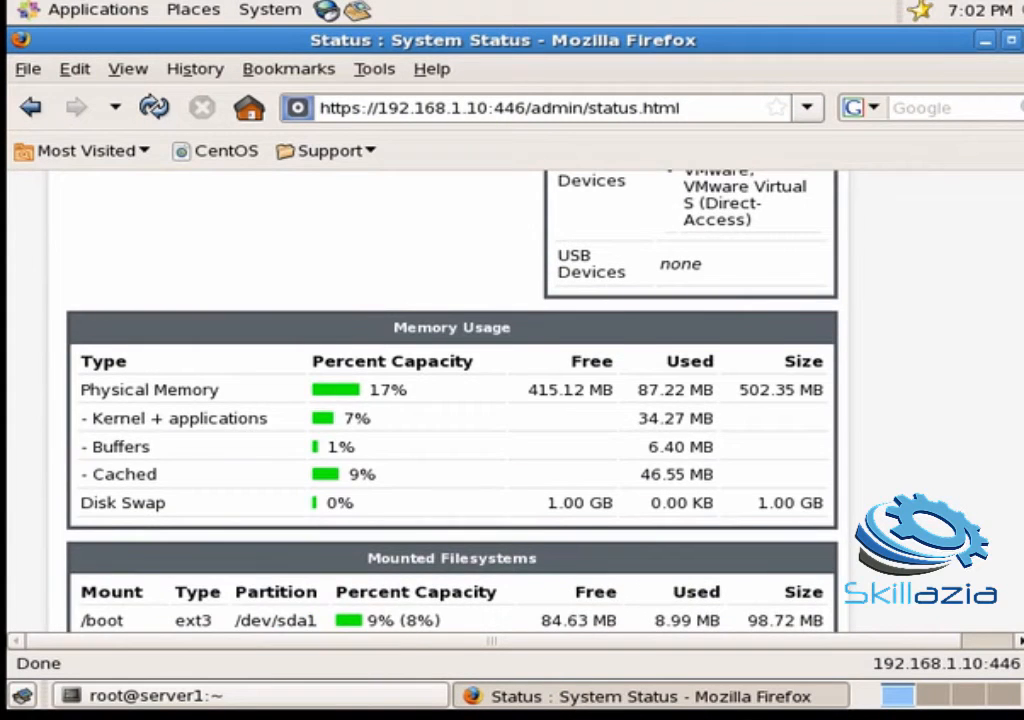
scroll(450, 400, down, 3)
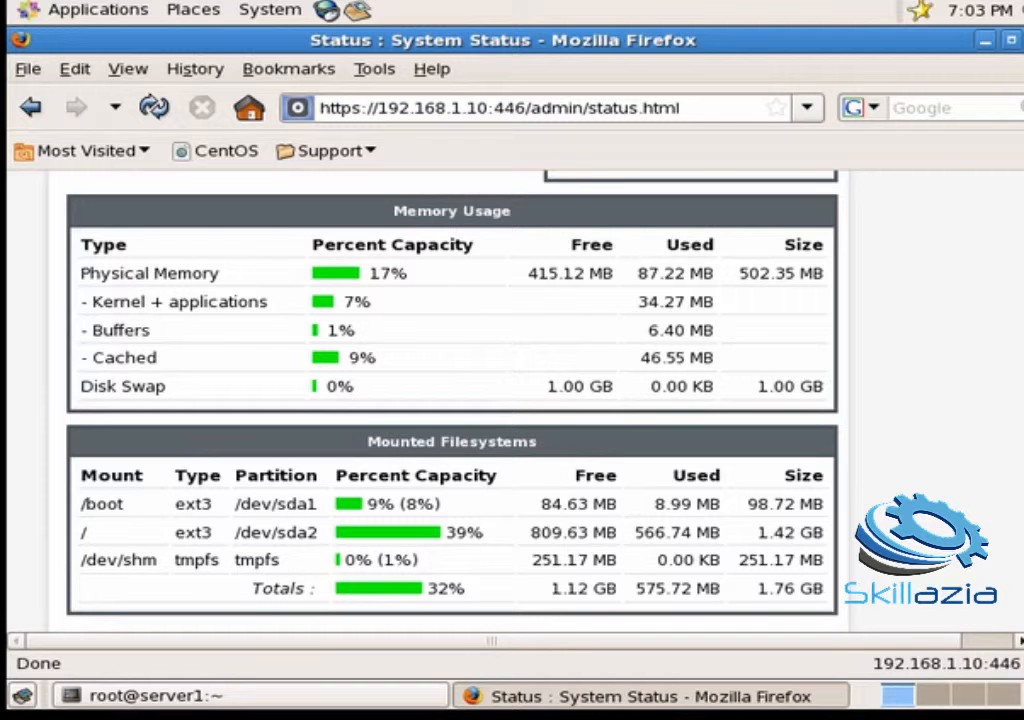
scroll(450, 400, down, 3)
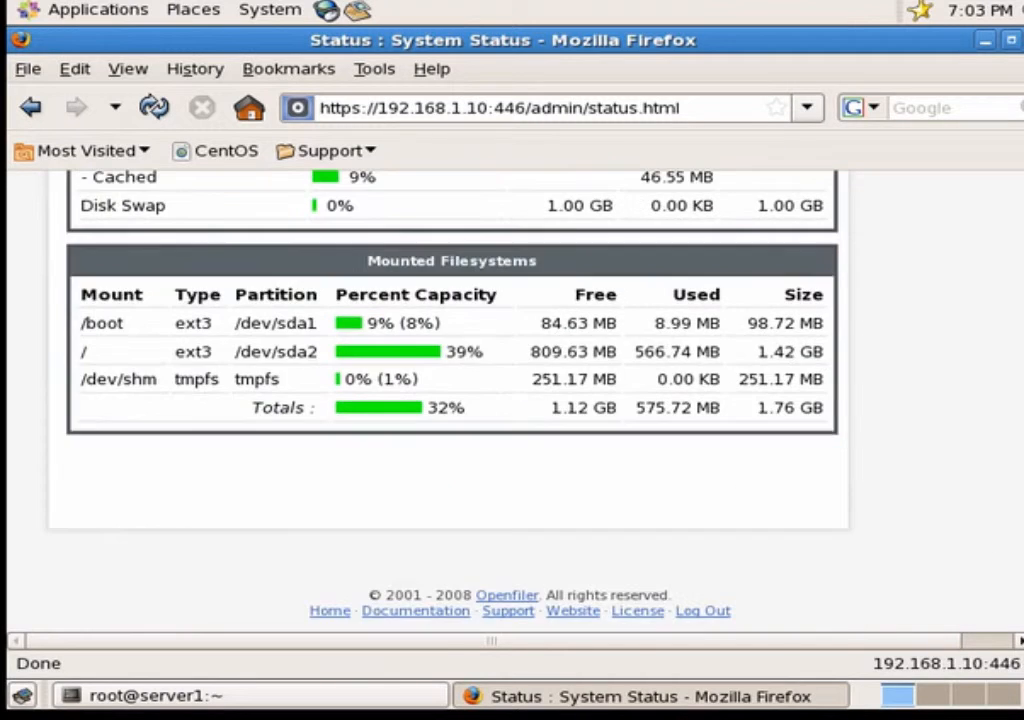
scroll(1017, 338, up, 15)
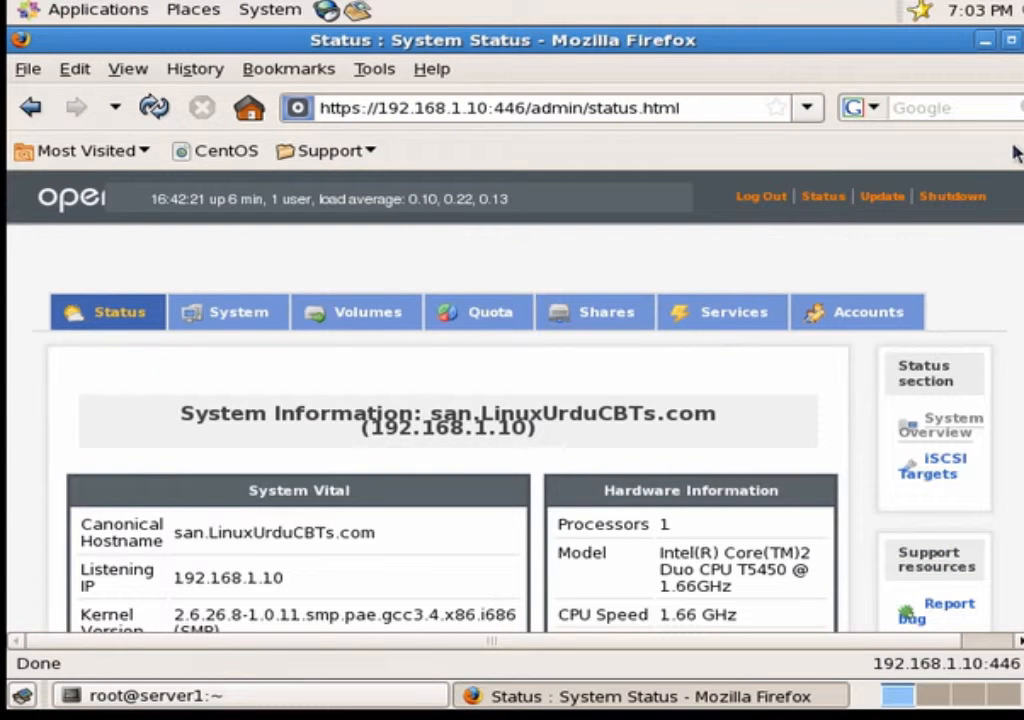
Step: Open System network setup and review the interface table showing eth0–eth3 at 192.168.1.10–13
click(258, 318)
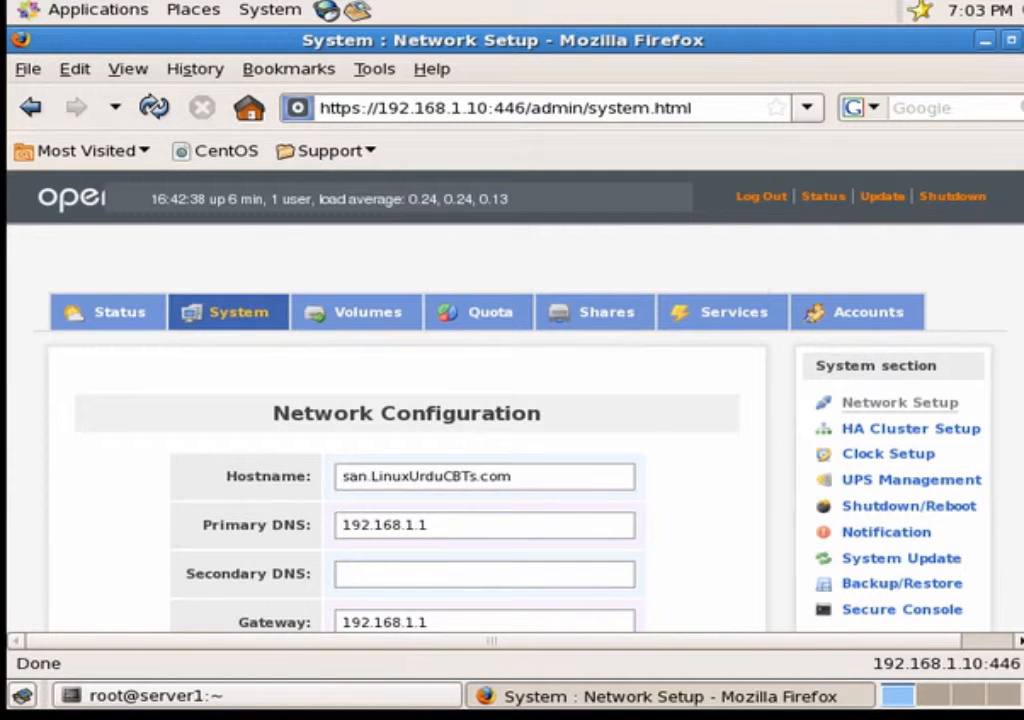
scroll(400, 400, down, 8)
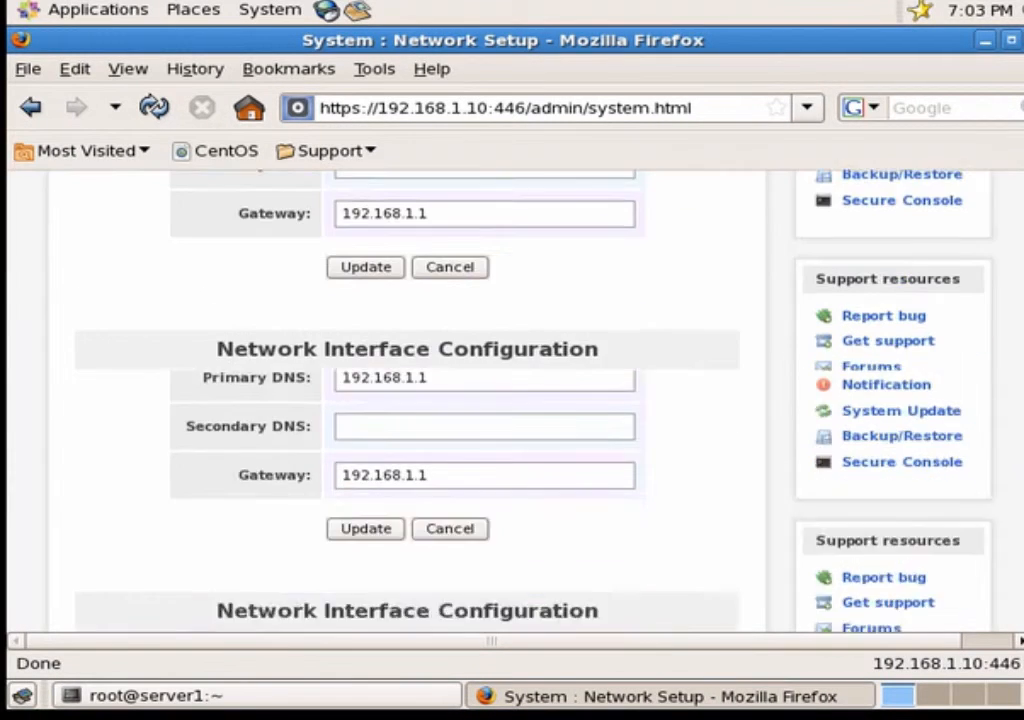
scroll(400, 400, up, 4)
scroll(400, 400, down, 1)
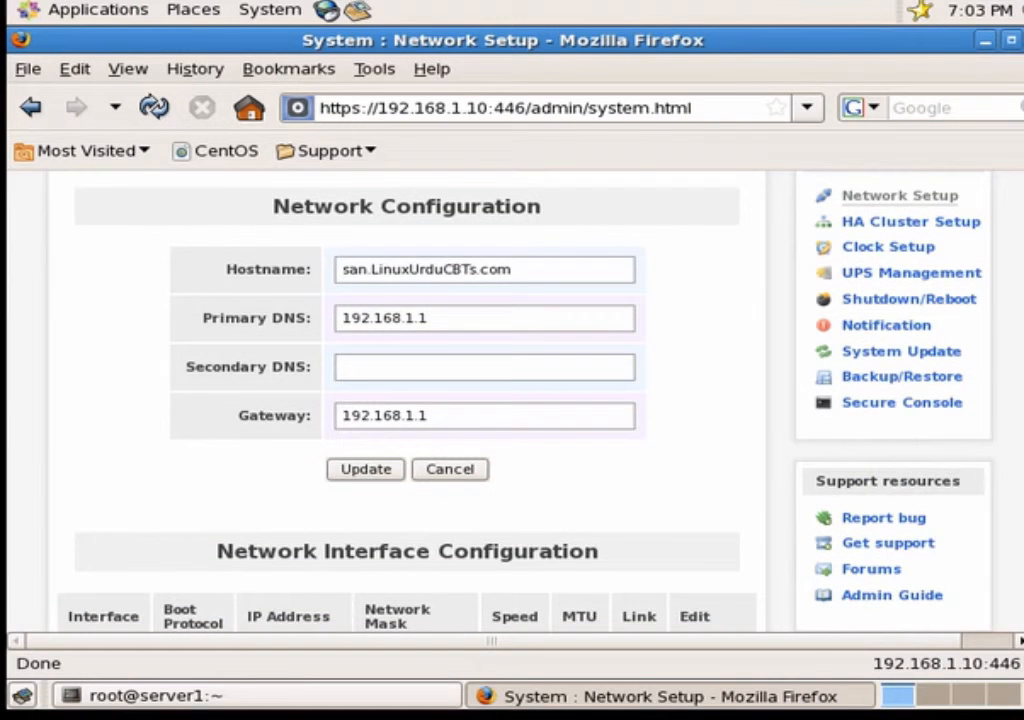
scroll(400, 400, down, 3)
scroll(400, 400, up, 3)
scroll(420, 400, down, 1)
scroll(420, 400, down, 1)
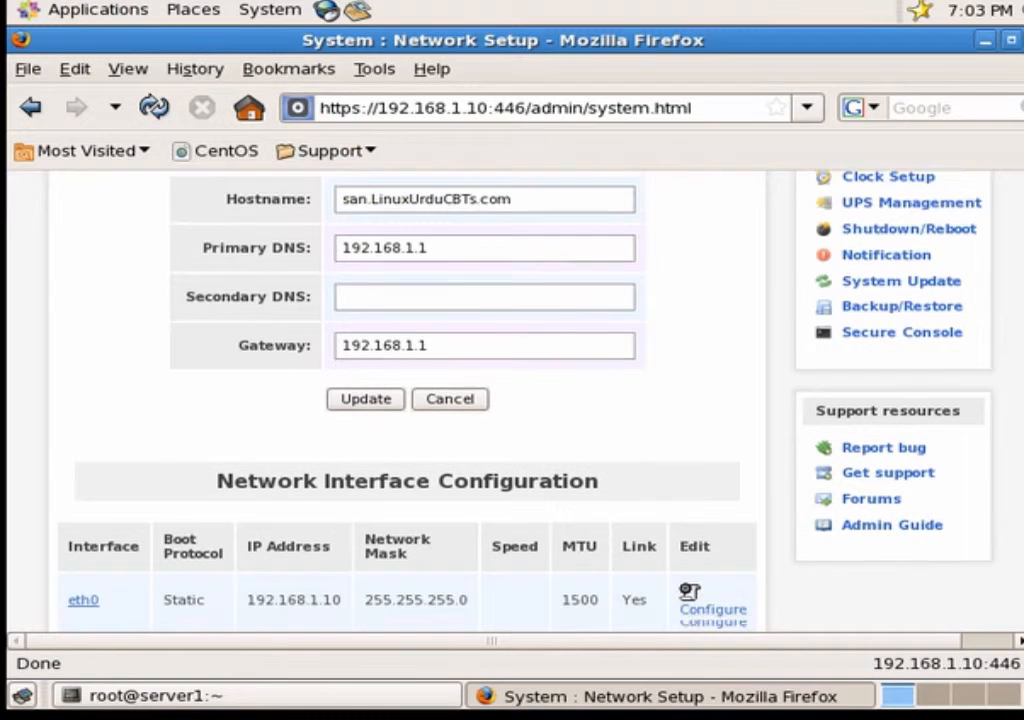
scroll(420, 400, down, 4)
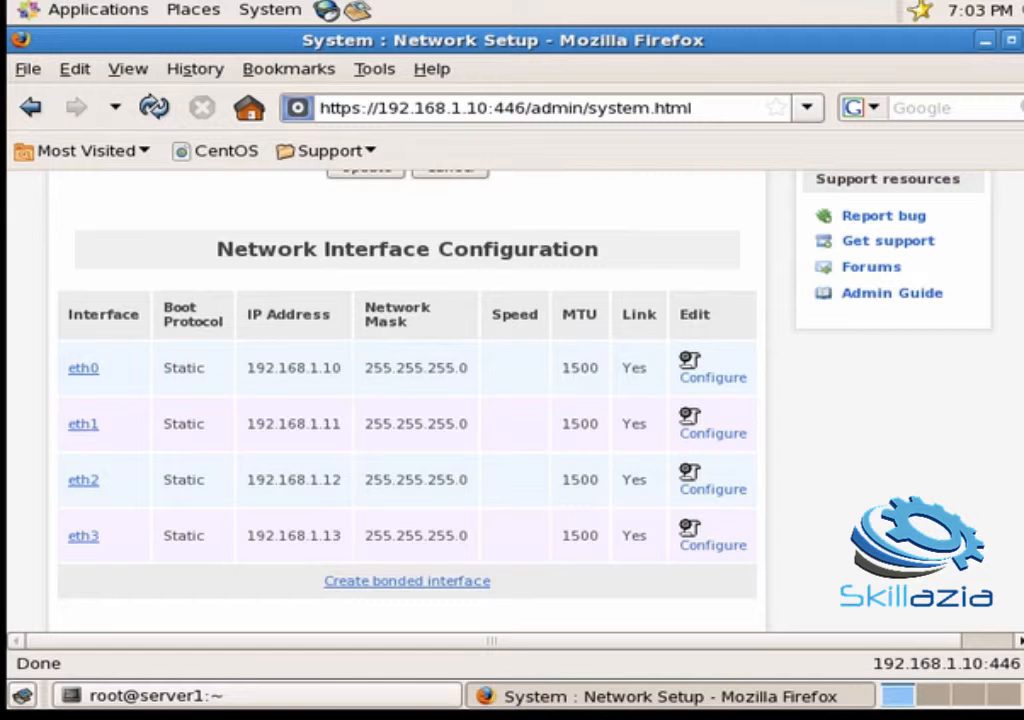
scroll(420, 400, down, 1)
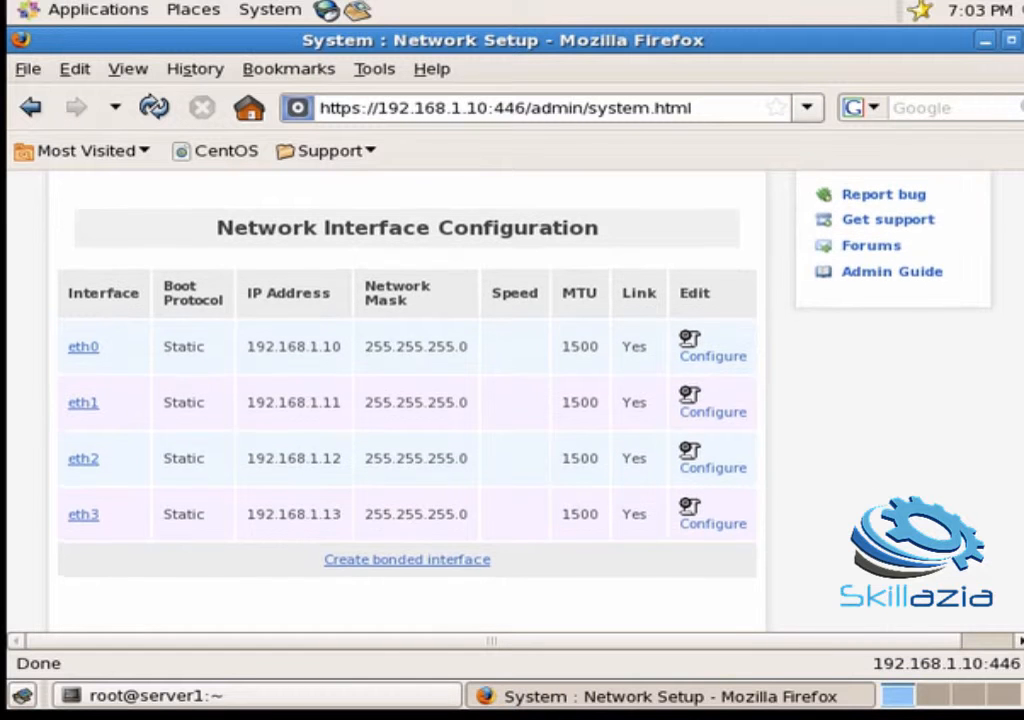
scroll(420, 400, down, 1)
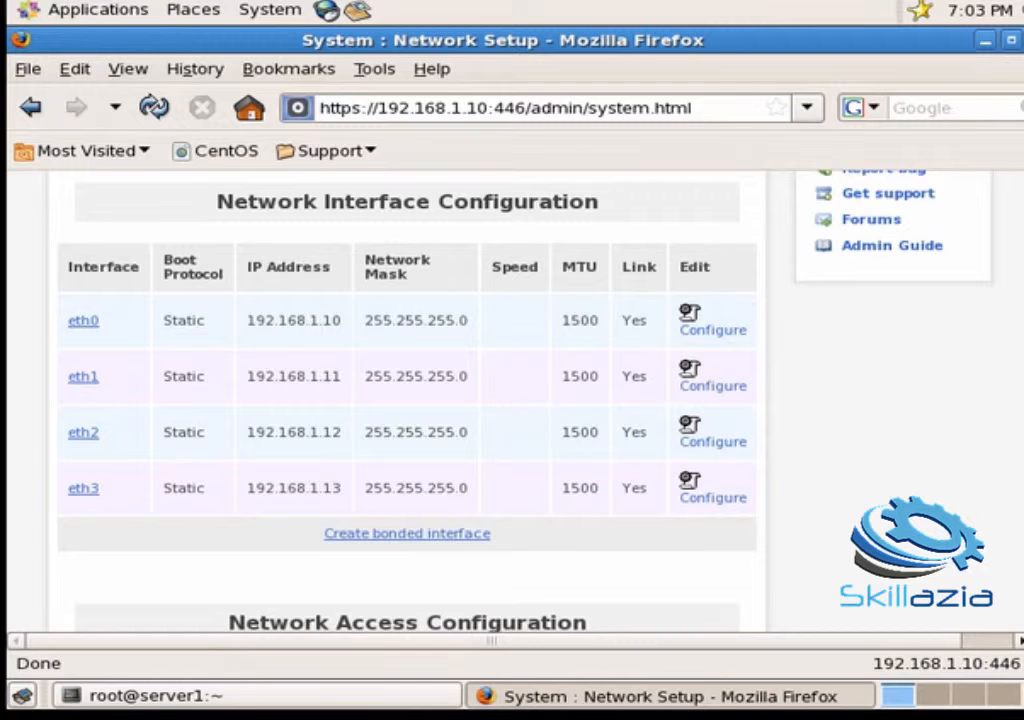
scroll(420, 400, down, 1)
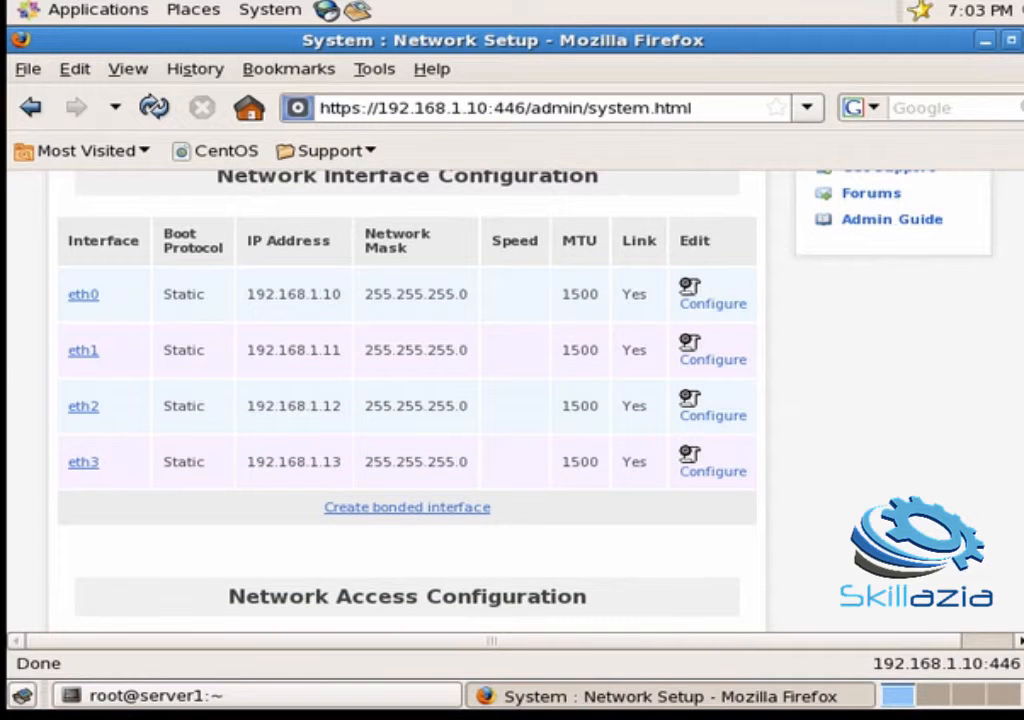
scroll(420, 400, down, 5)
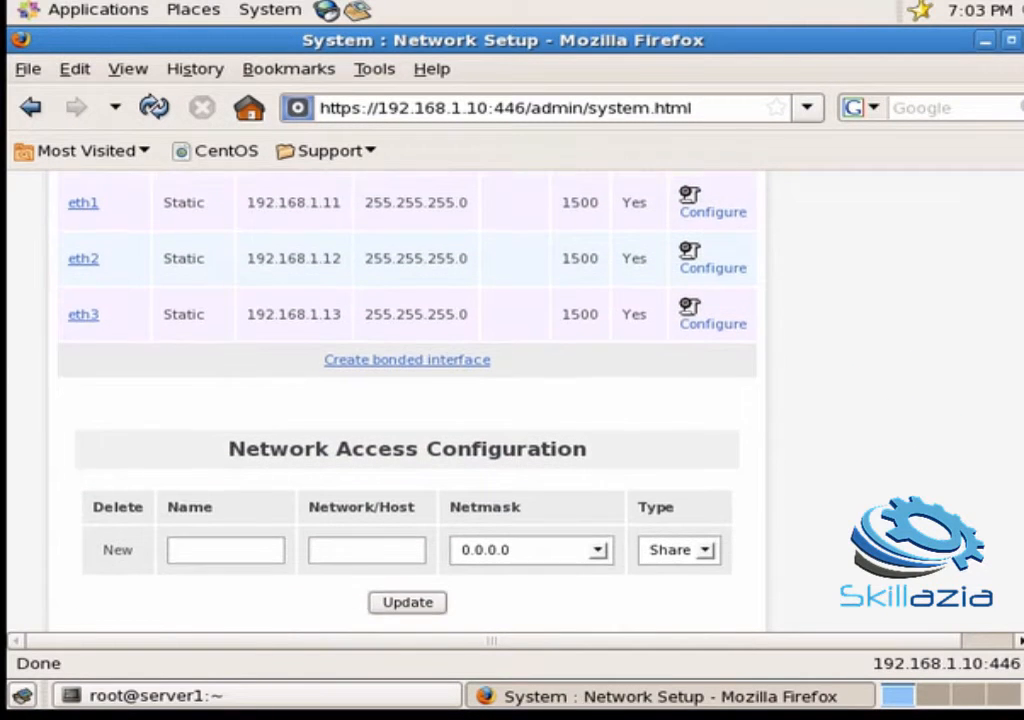
scroll(420, 400, up, 2)
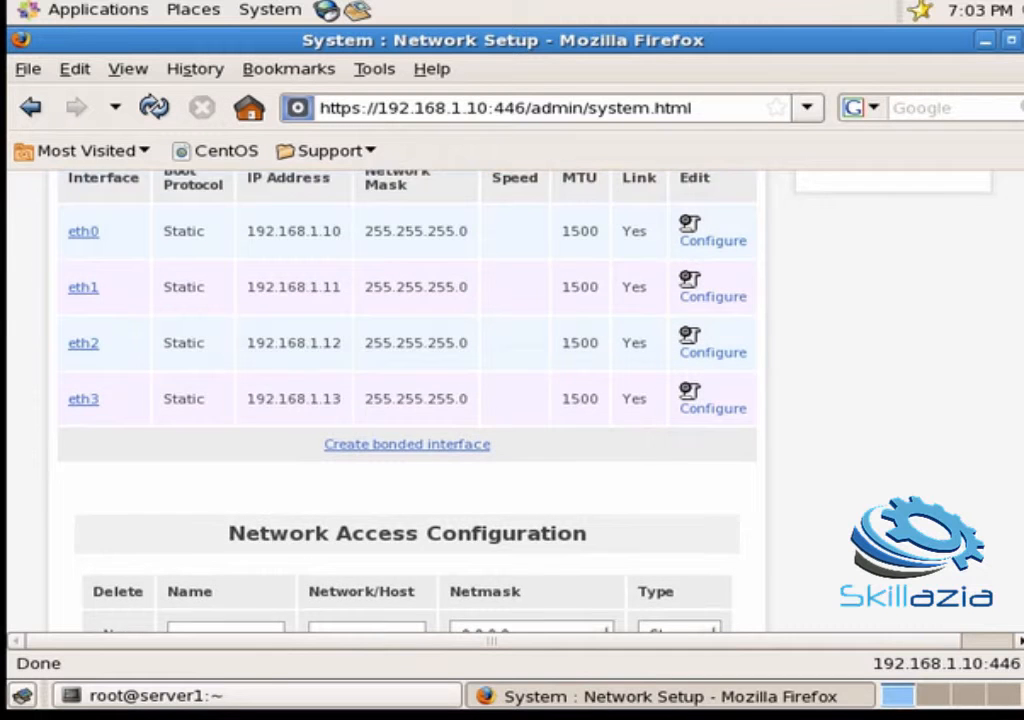
scroll(420, 400, up, 5)
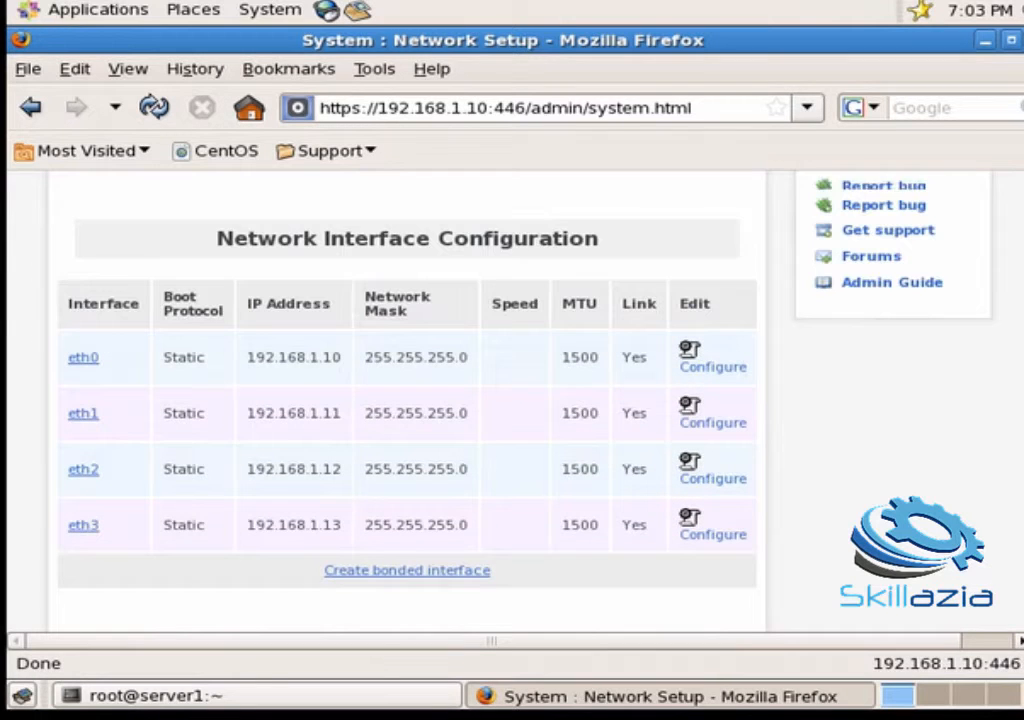
scroll(420, 400, down, 1)
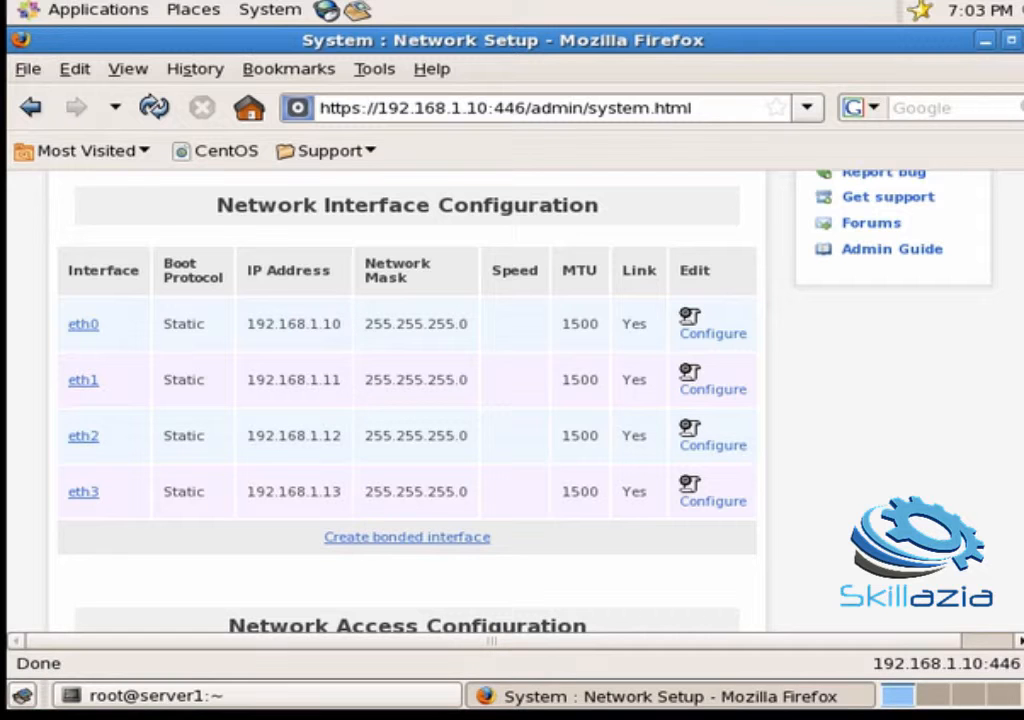
scroll(406, 400, down, 3)
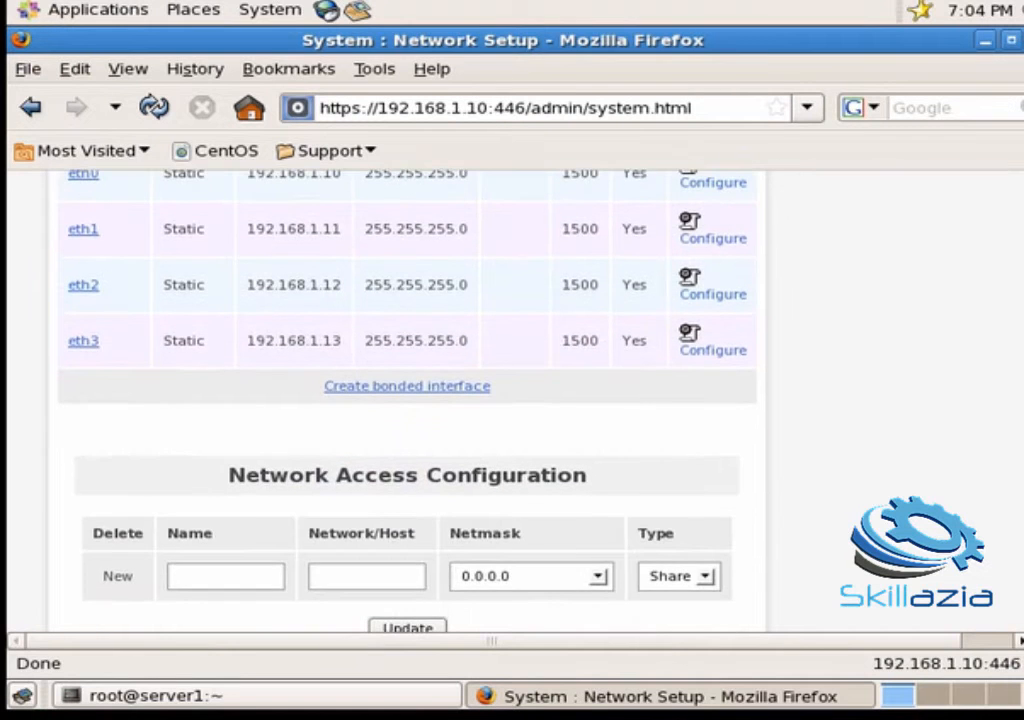
scroll(406, 400, up, 3)
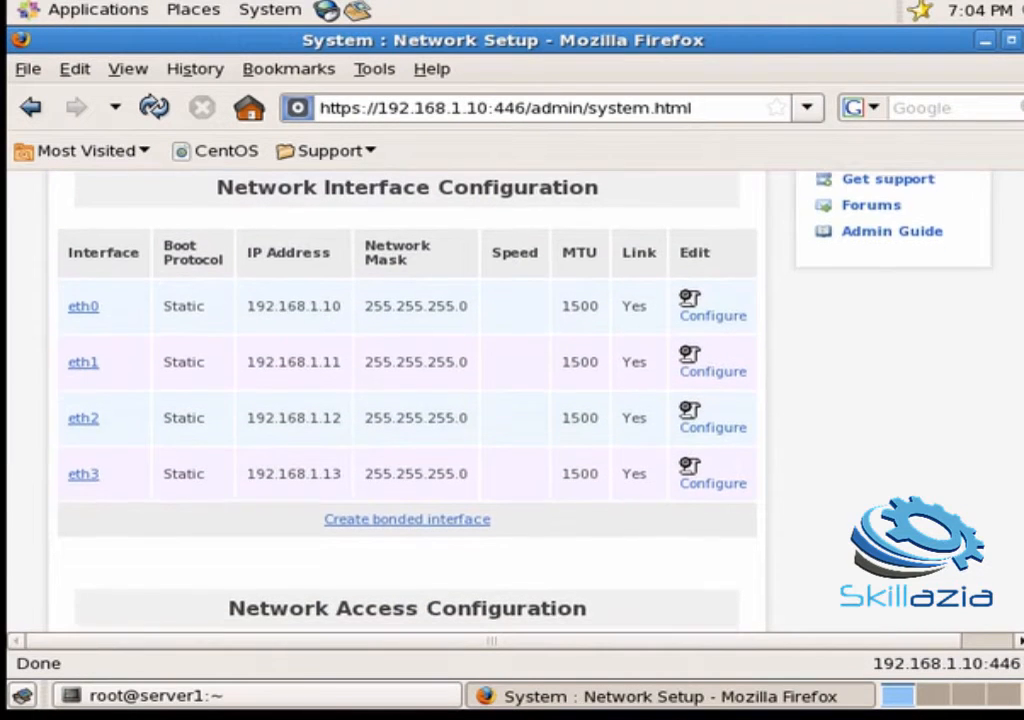
Step: Create a bonded interface and select eth0, eth1, eth2 and eth3 as its members
click(429, 519)
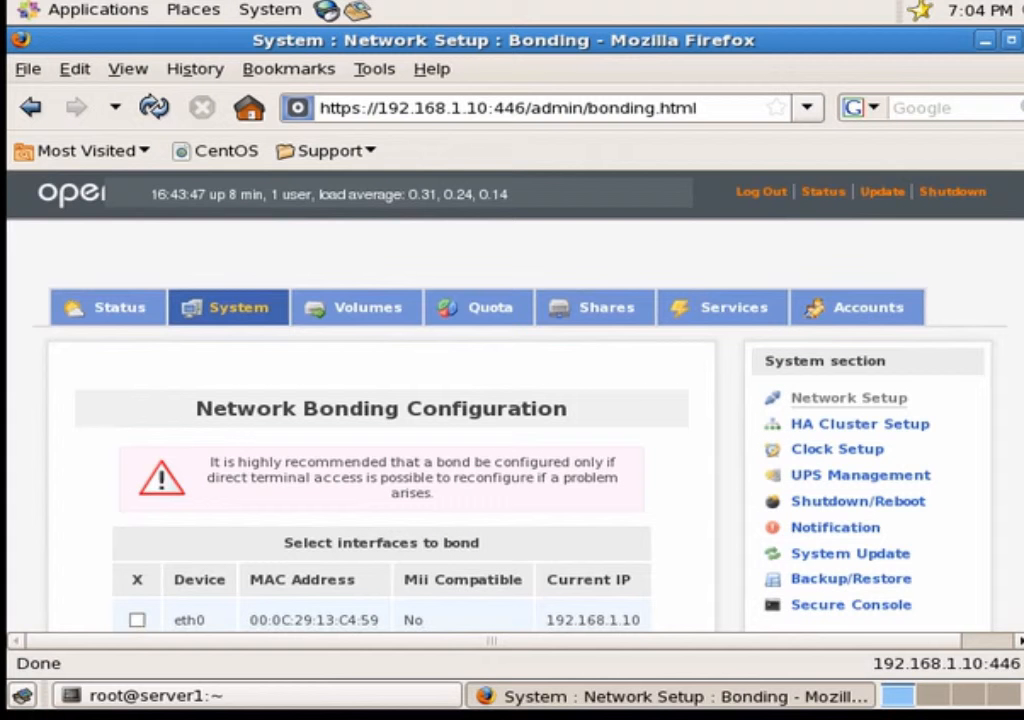
scroll(982, 337, down, 4)
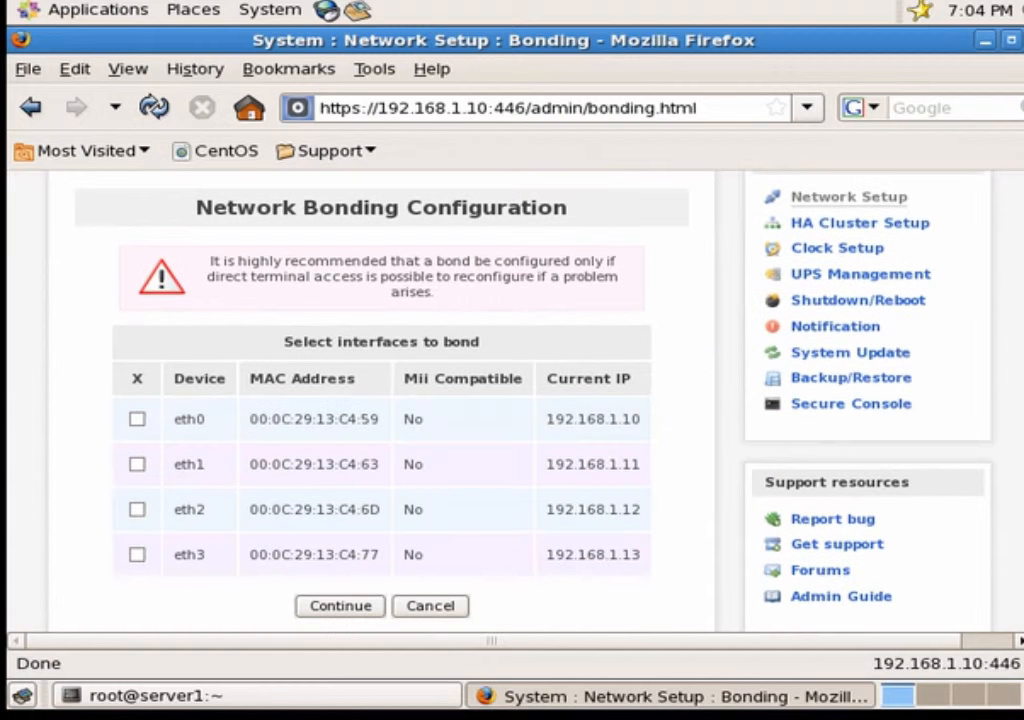
click(141, 421)
click(137, 467)
click(141, 511)
click(141, 555)
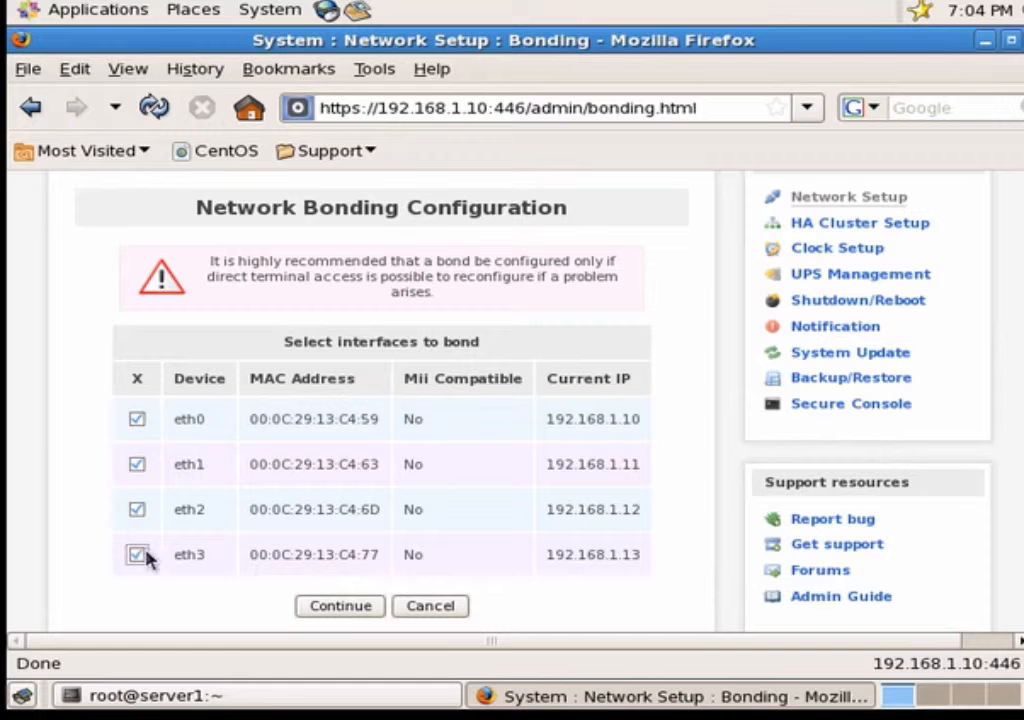
click(346, 607)
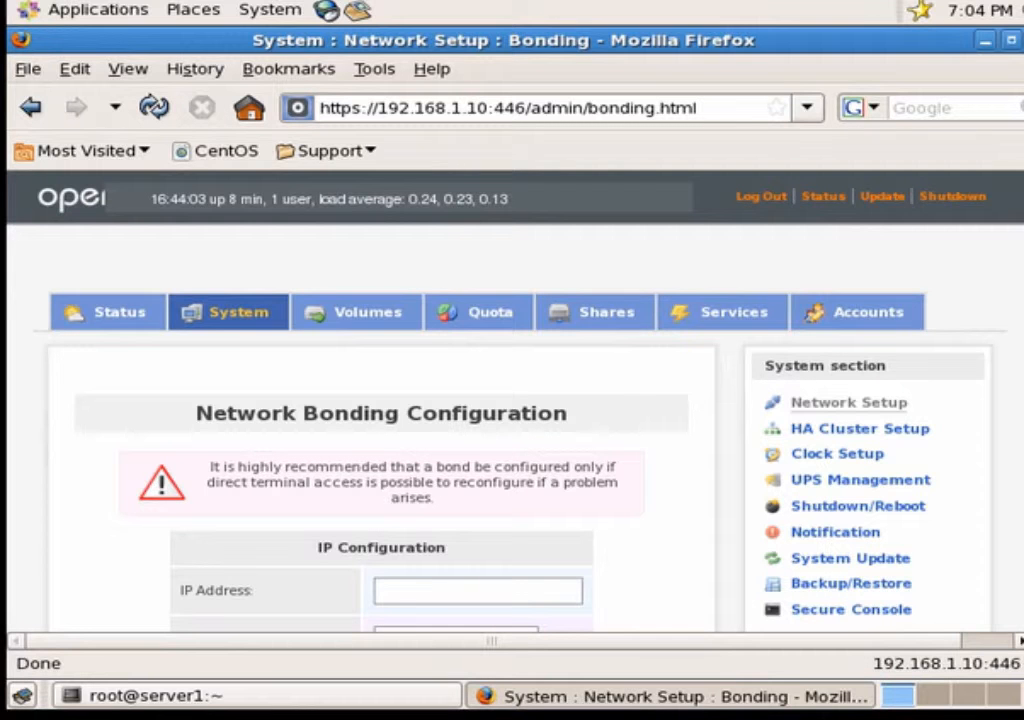
Step: Give the bond IP address 192.168.1.20 with netmask 255.255.255.0
scroll(636, 386, down, 2)
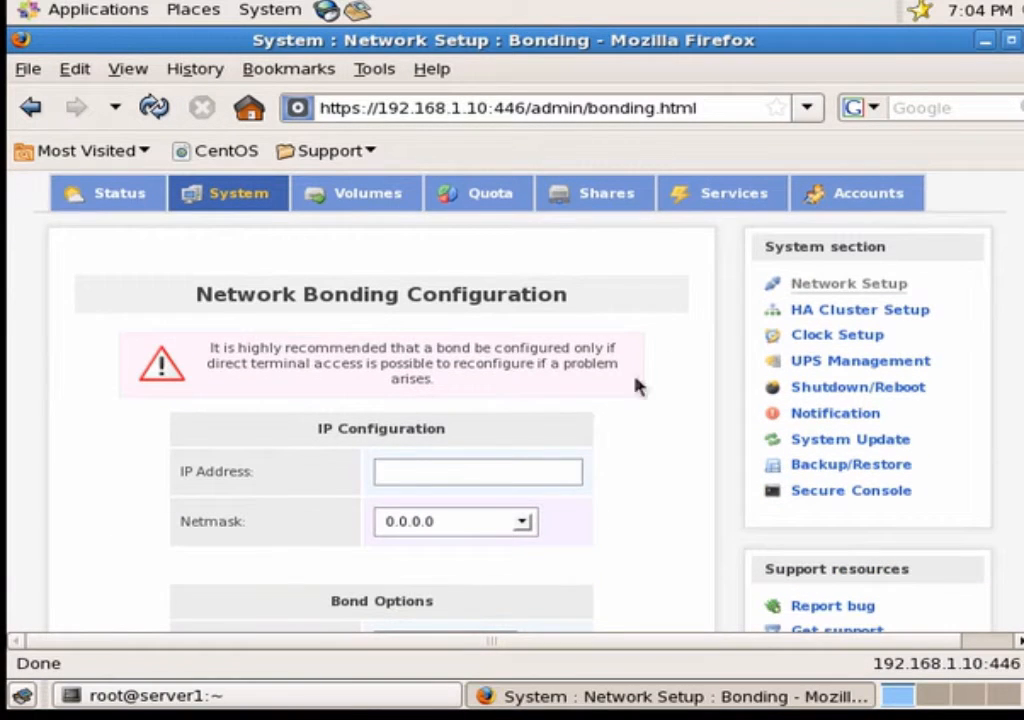
click(469, 469)
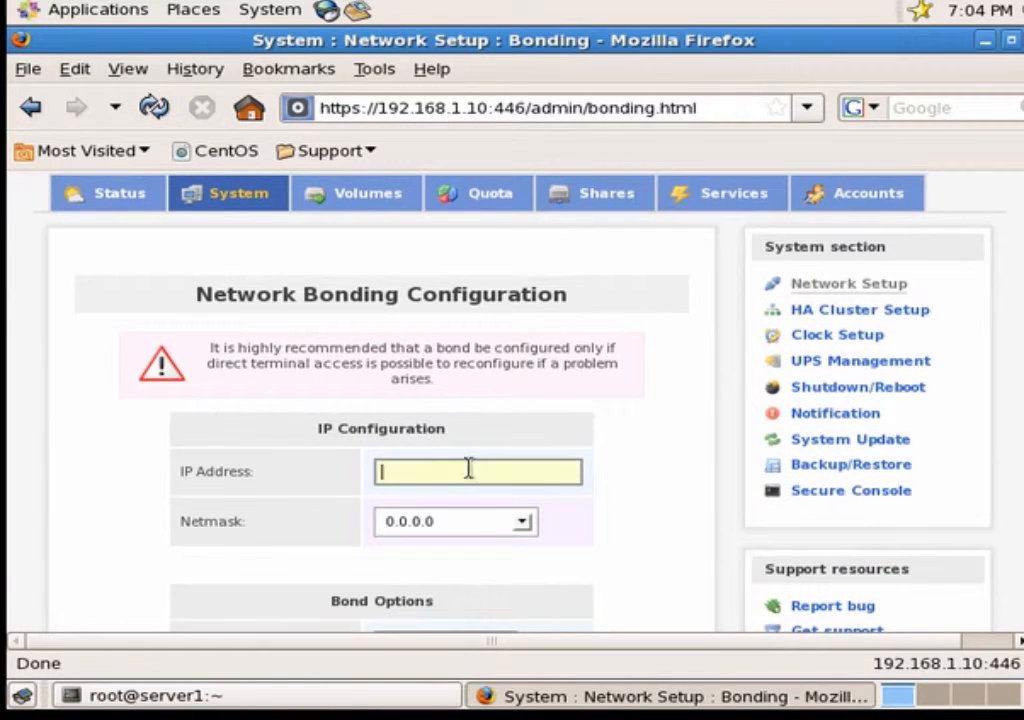
text(192.168.1)
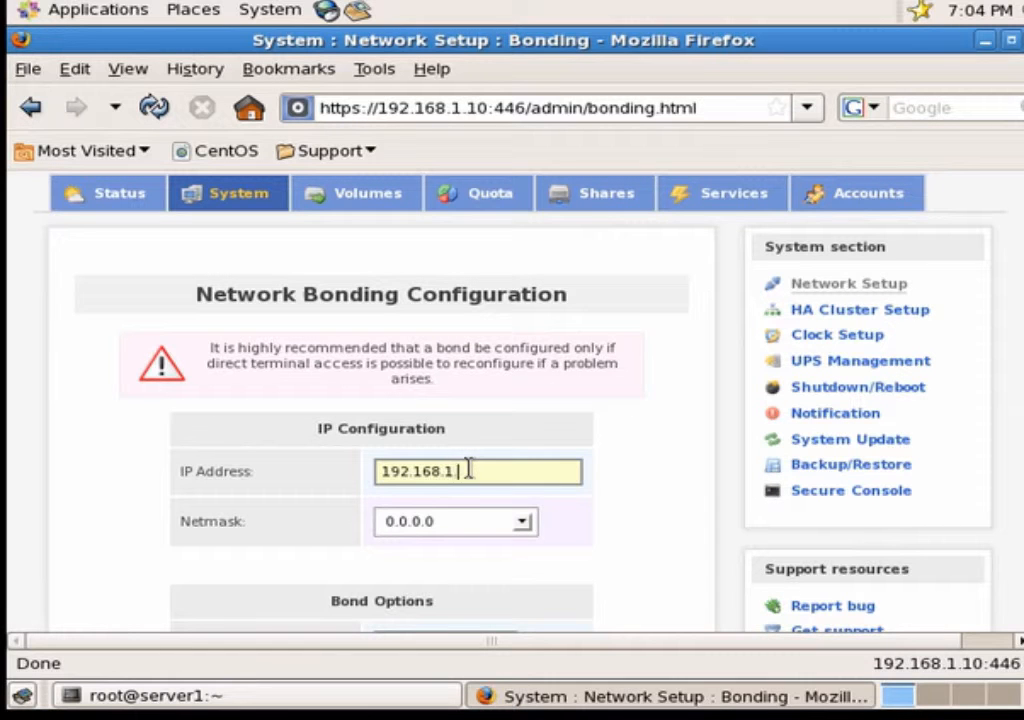
text(.20)
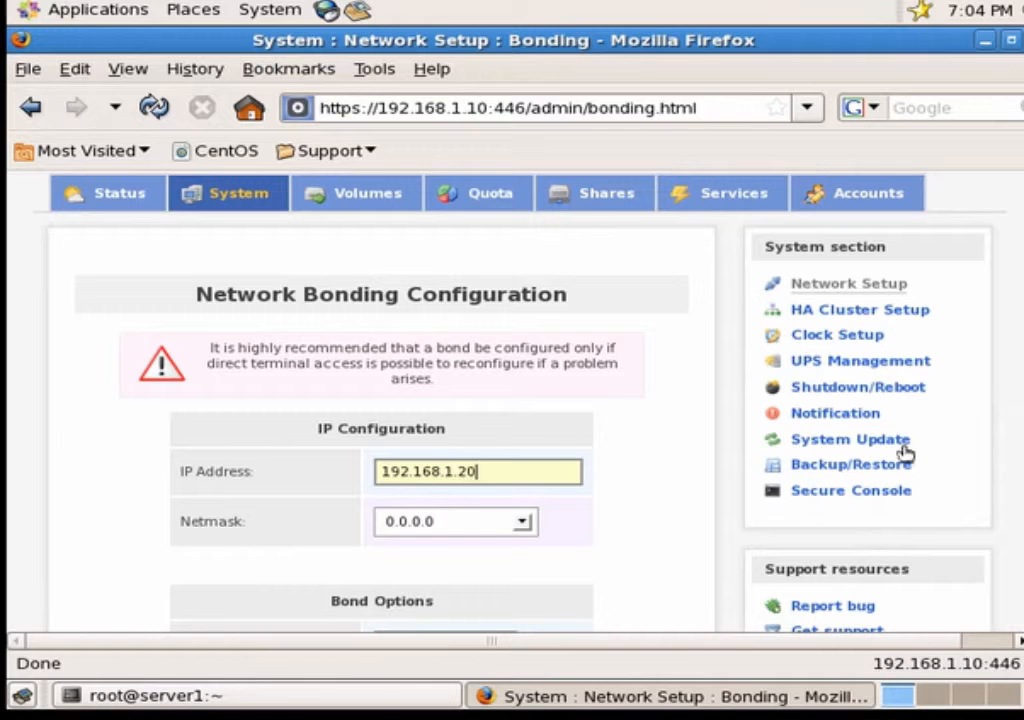
scroll(512, 400, down, 2)
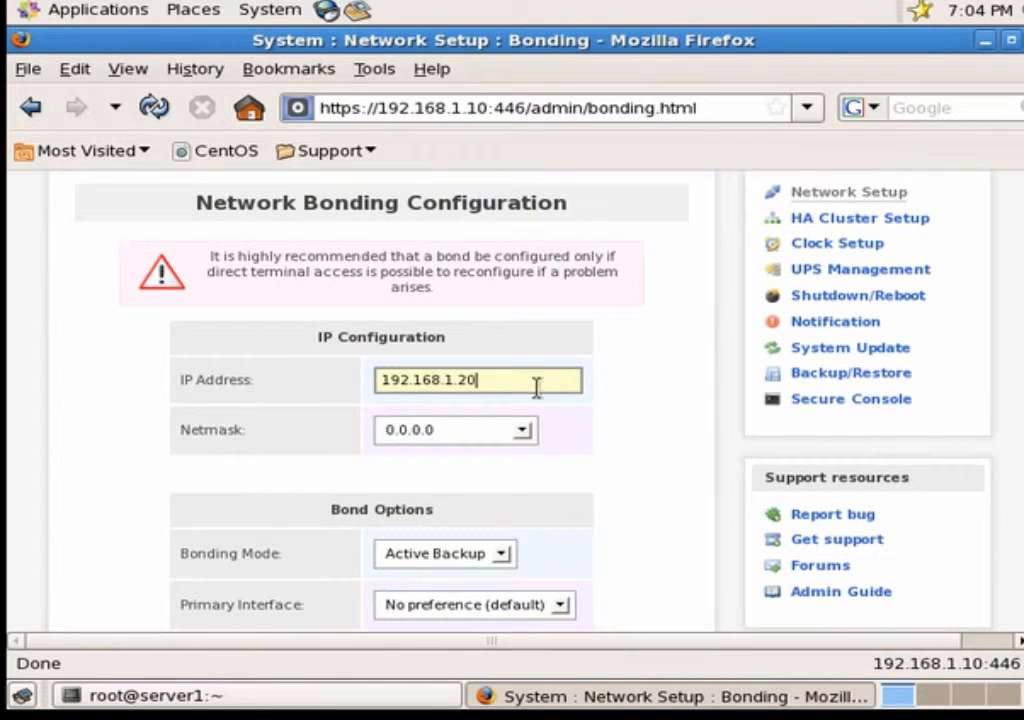
click(521, 431)
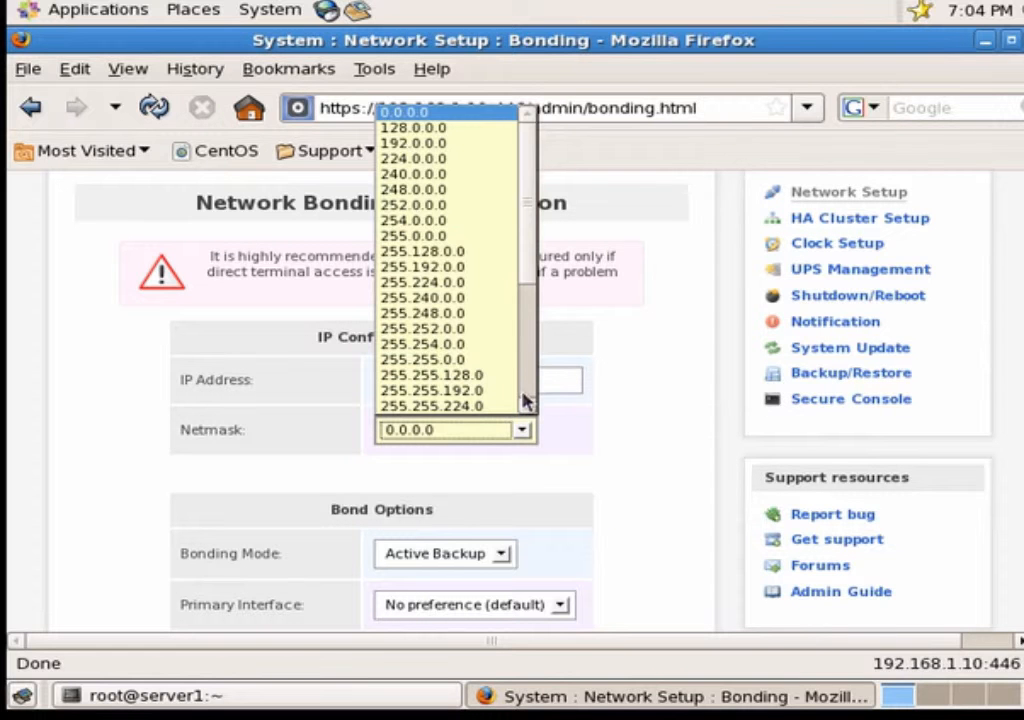
drag(524, 404, 524, 404)
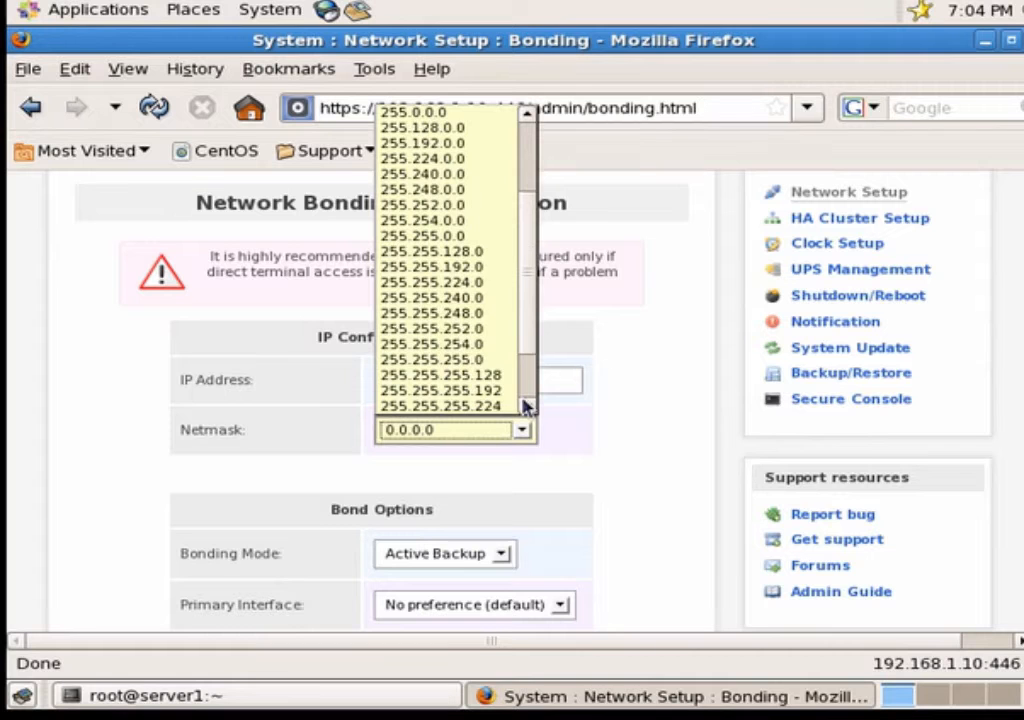
click(440, 360)
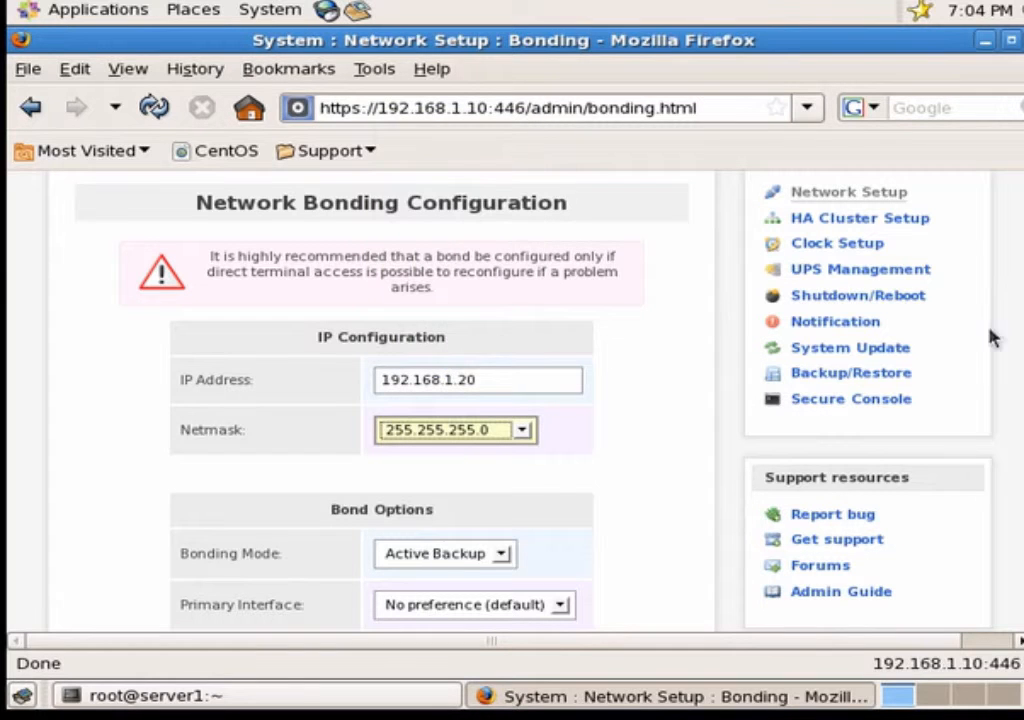
scroll(400, 400, down, 4)
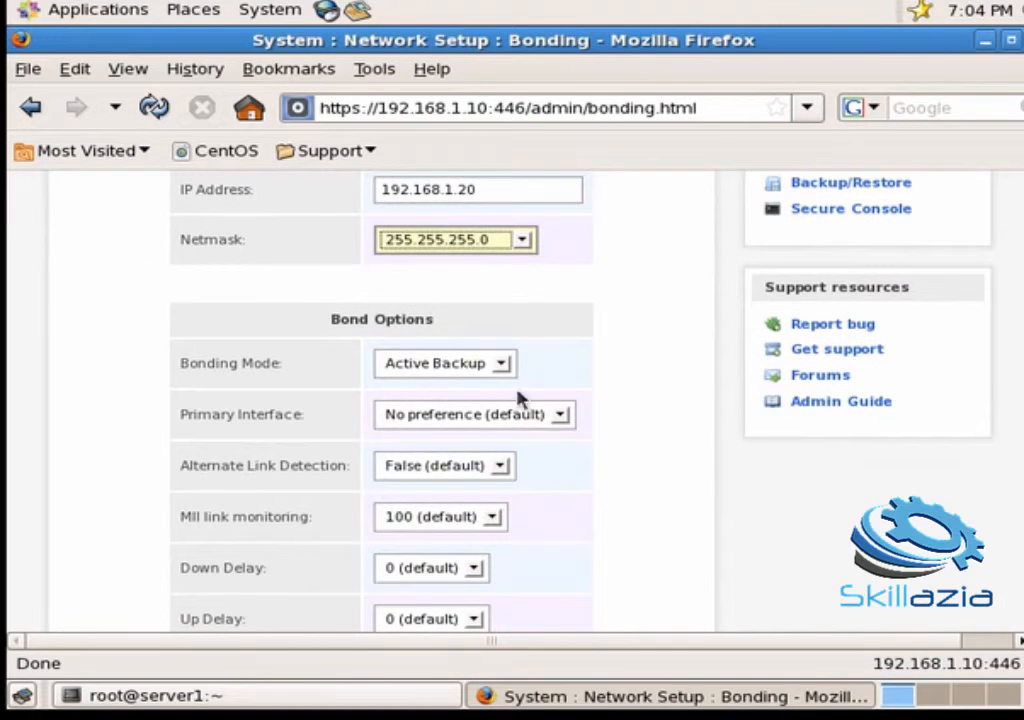
Step: Keep Active Backup mode with no primary interface, set Alternate Link Detection to True, and submit
click(505, 368)
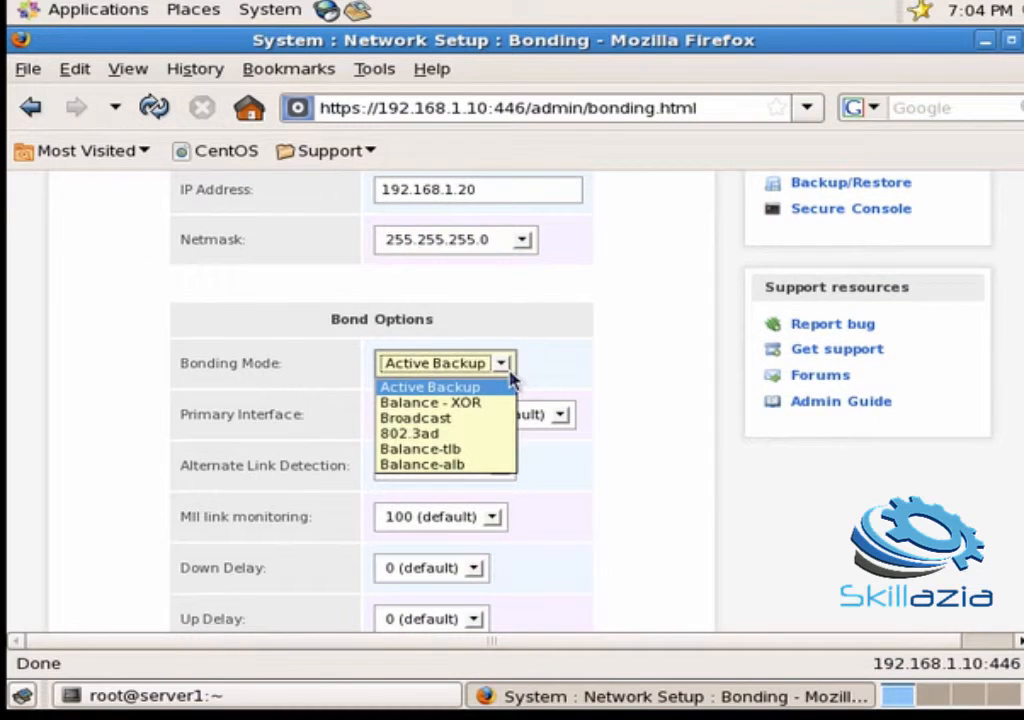
click(510, 373)
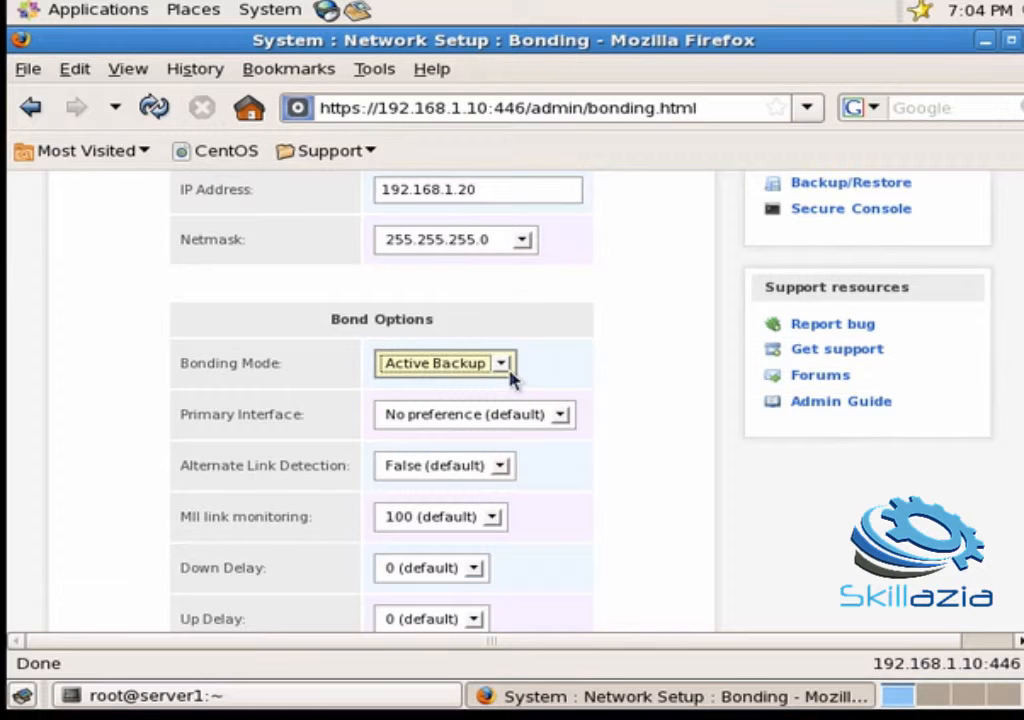
click(566, 416)
click(567, 419)
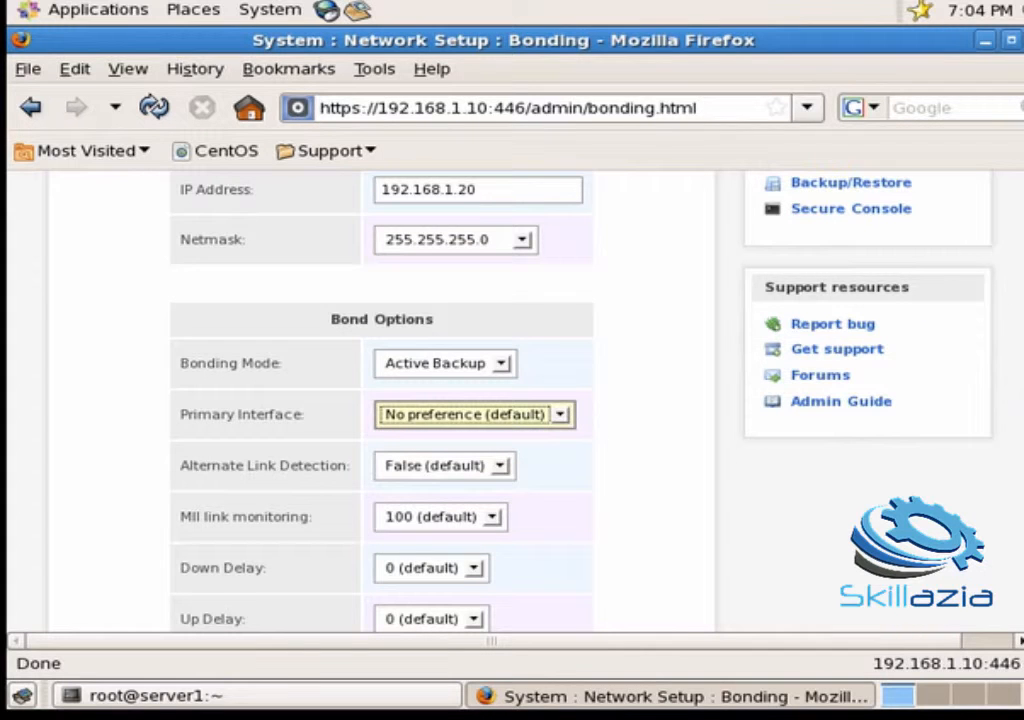
scroll(380, 400, up, 1)
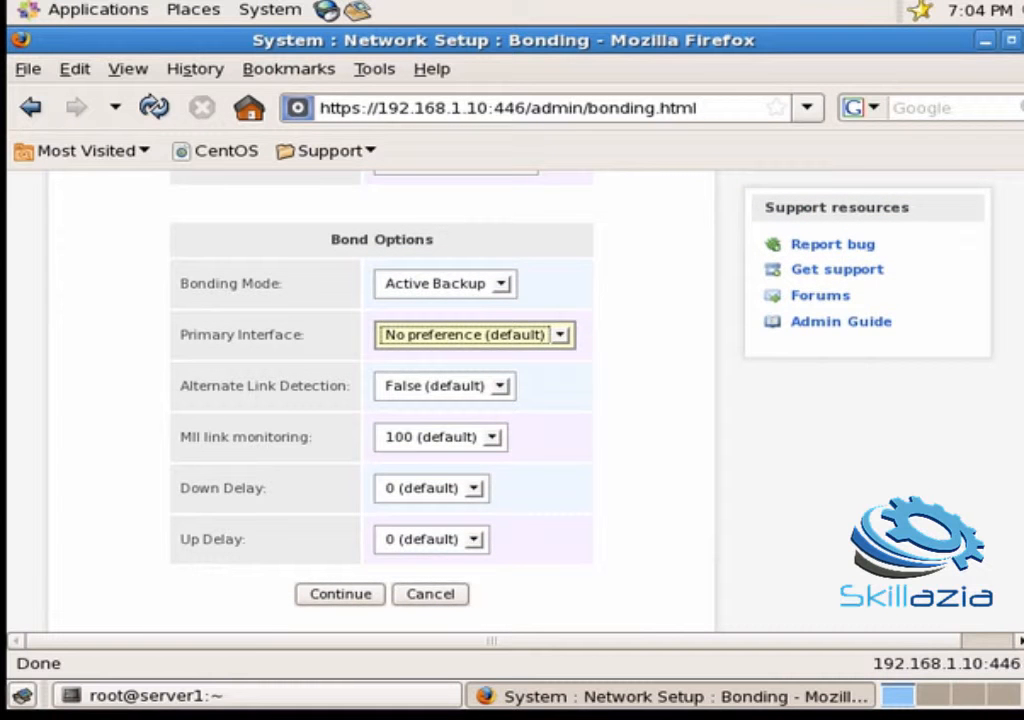
click(500, 386)
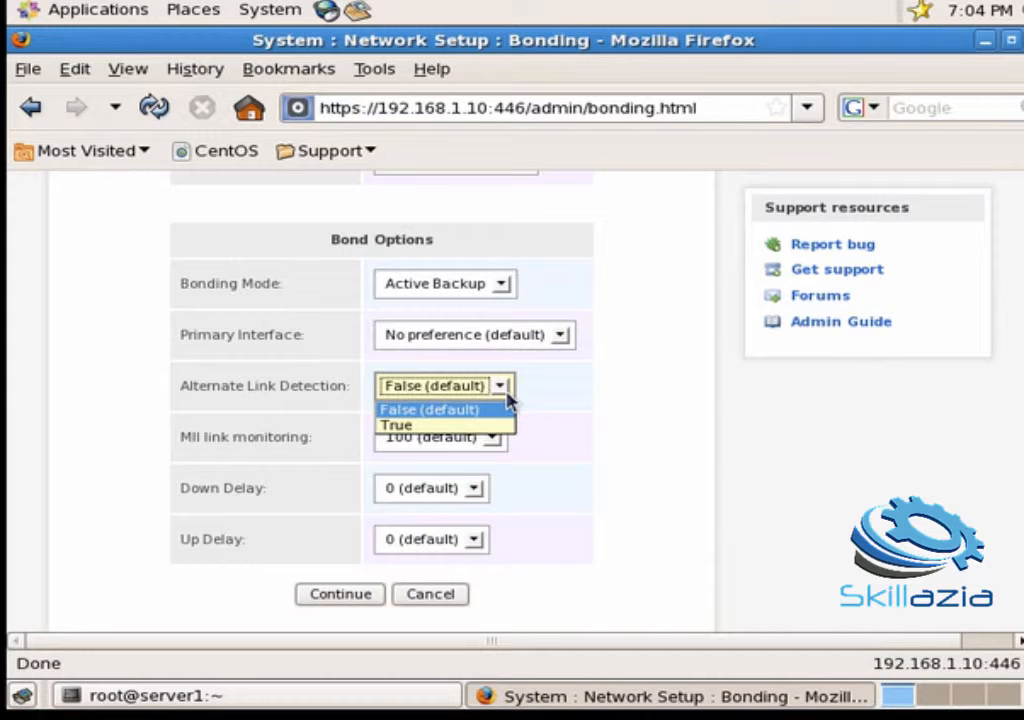
click(460, 426)
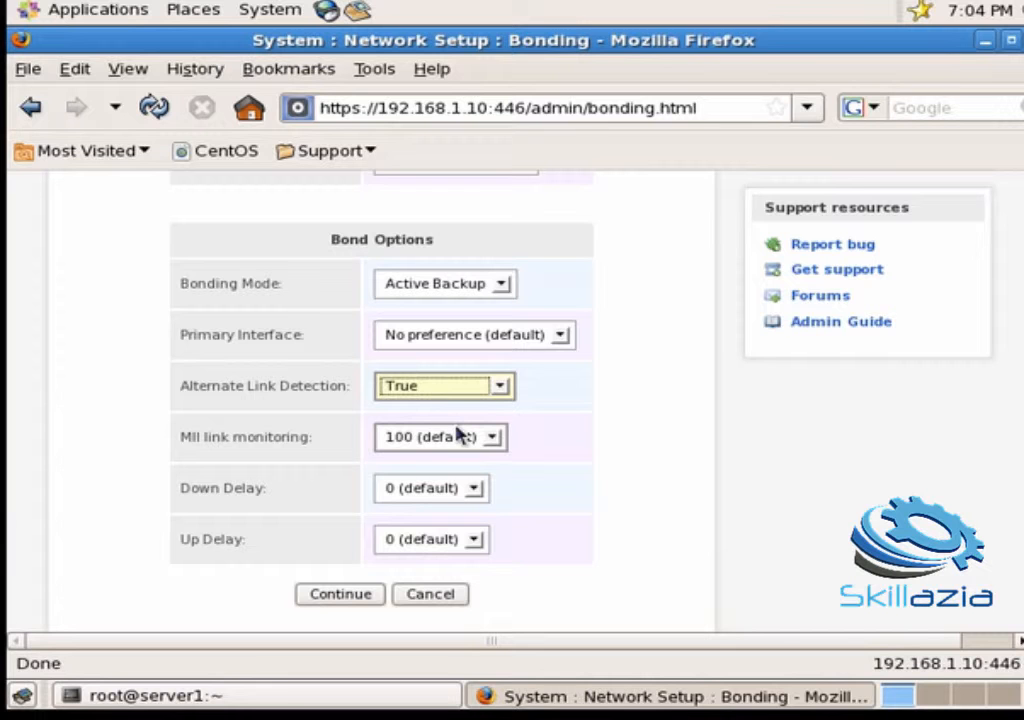
click(336, 596)
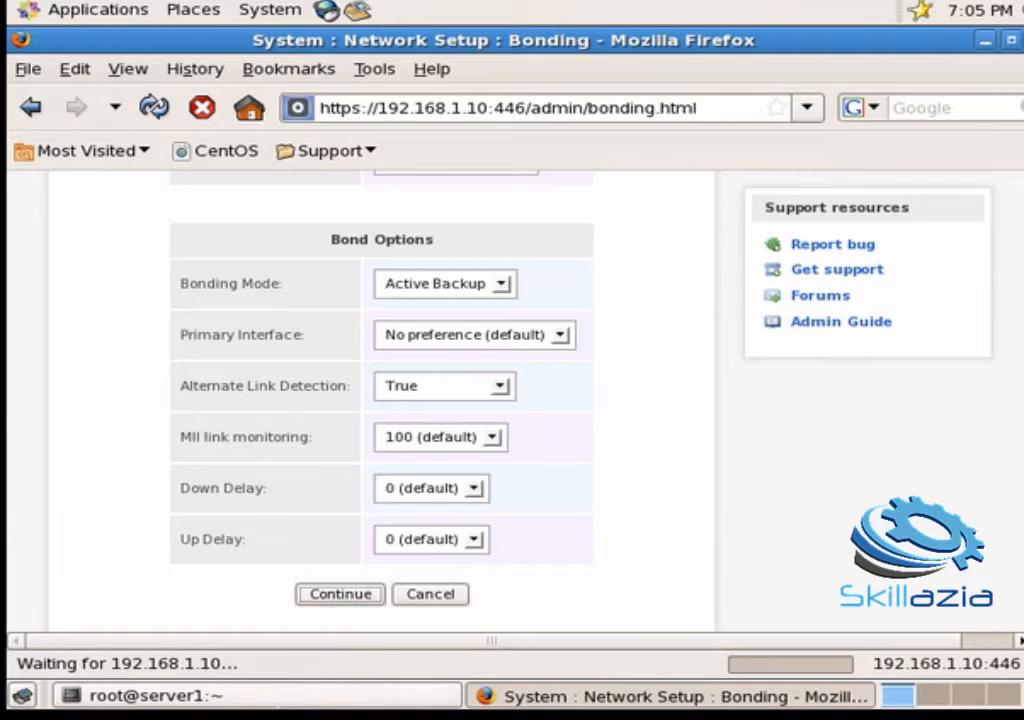
Step: Rerun the ping to 192.168.1.10 in the terminal and stop it with Ctrl+Z
click(285, 704)
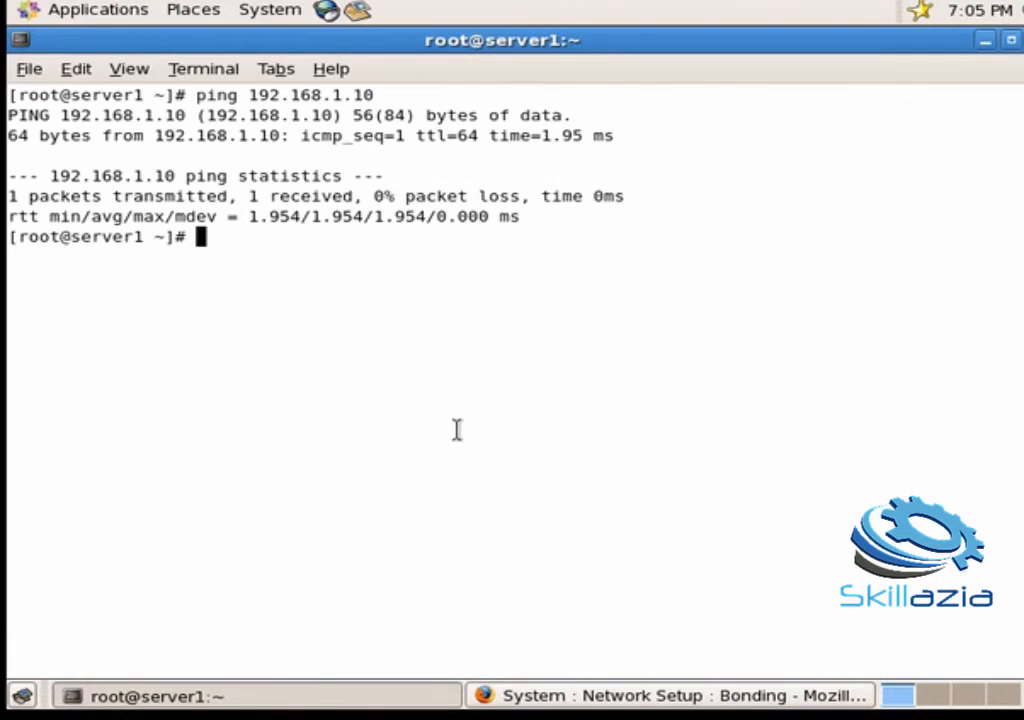
key(Up)
key(Return)
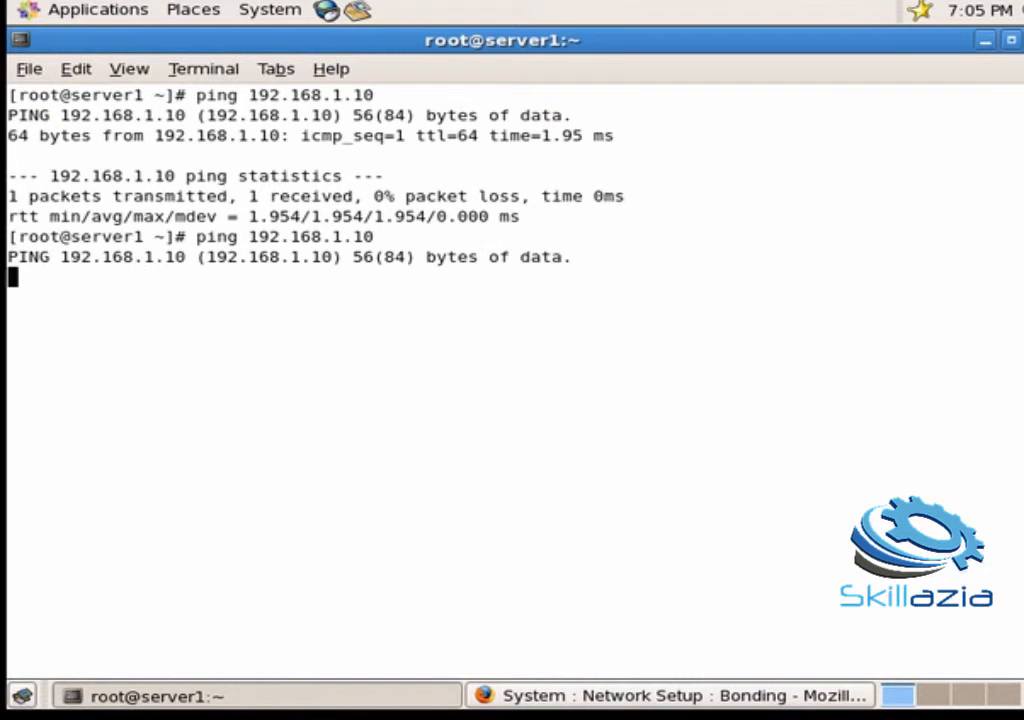
key(ctrl+z)
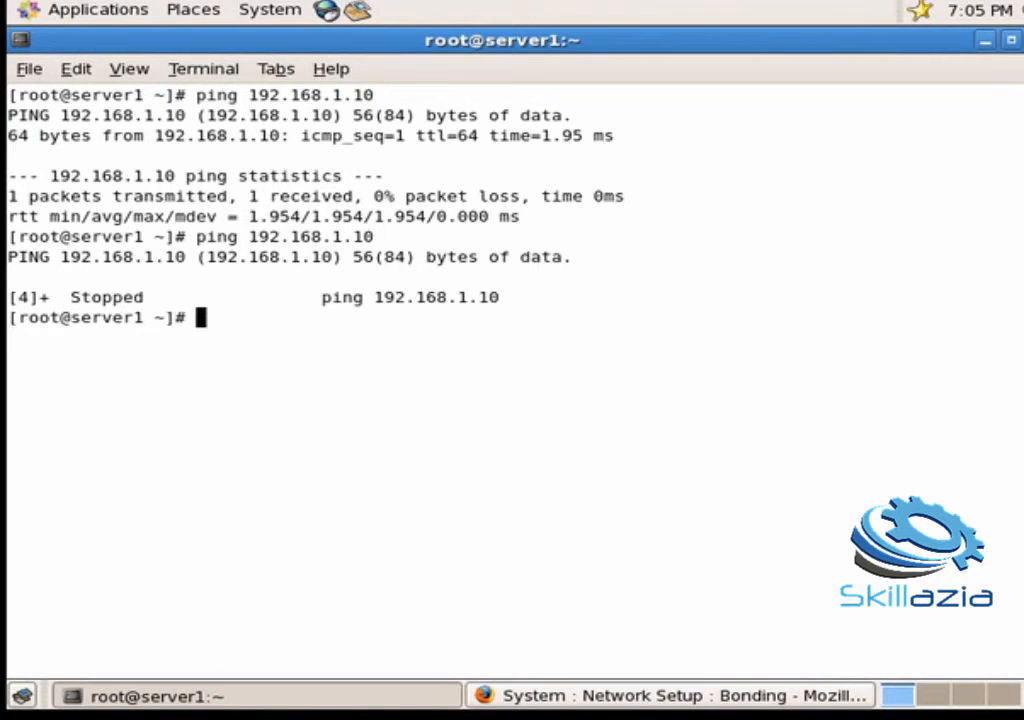
Step: Edit the previous command and start a ping to 192.168.1.20
key(Up)
key(BackSpace)
key(BackSpace)
text(20)
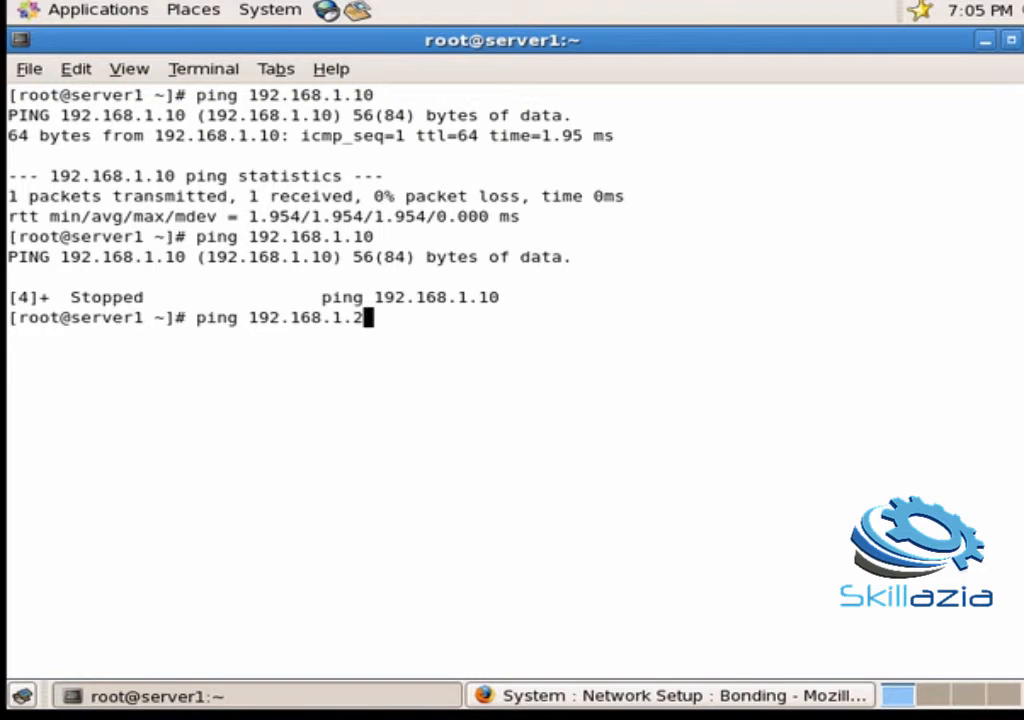
key(Return)
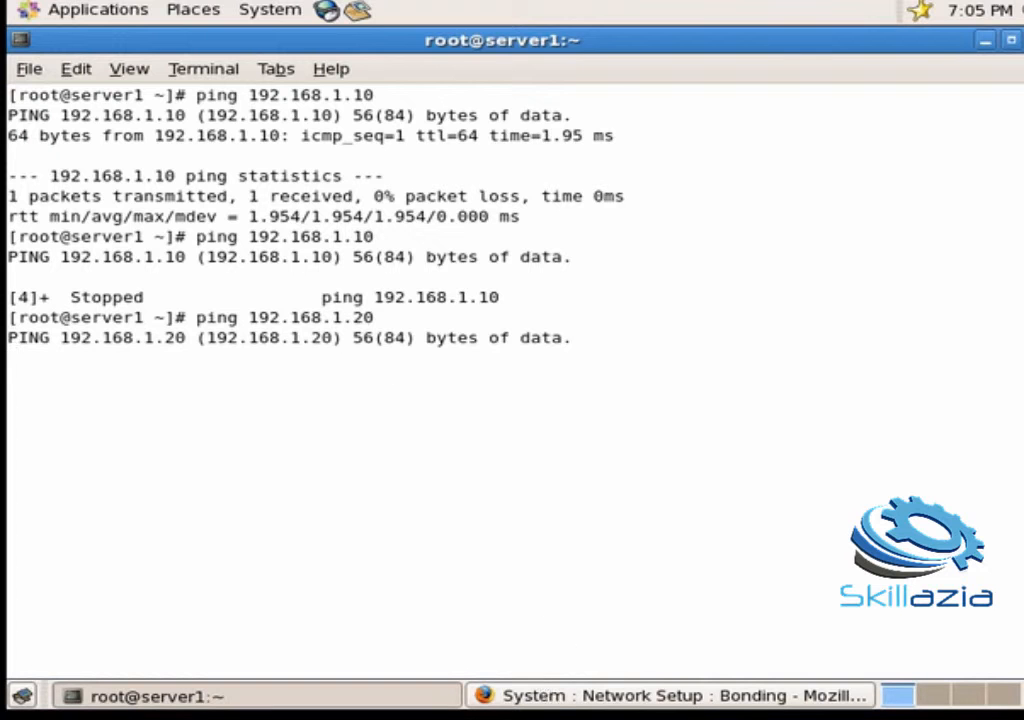
Step: Recheck the Openfiler bonding page, then watch the ping to 192.168.1.20 report Destination Host Unreachable
click(608, 700)
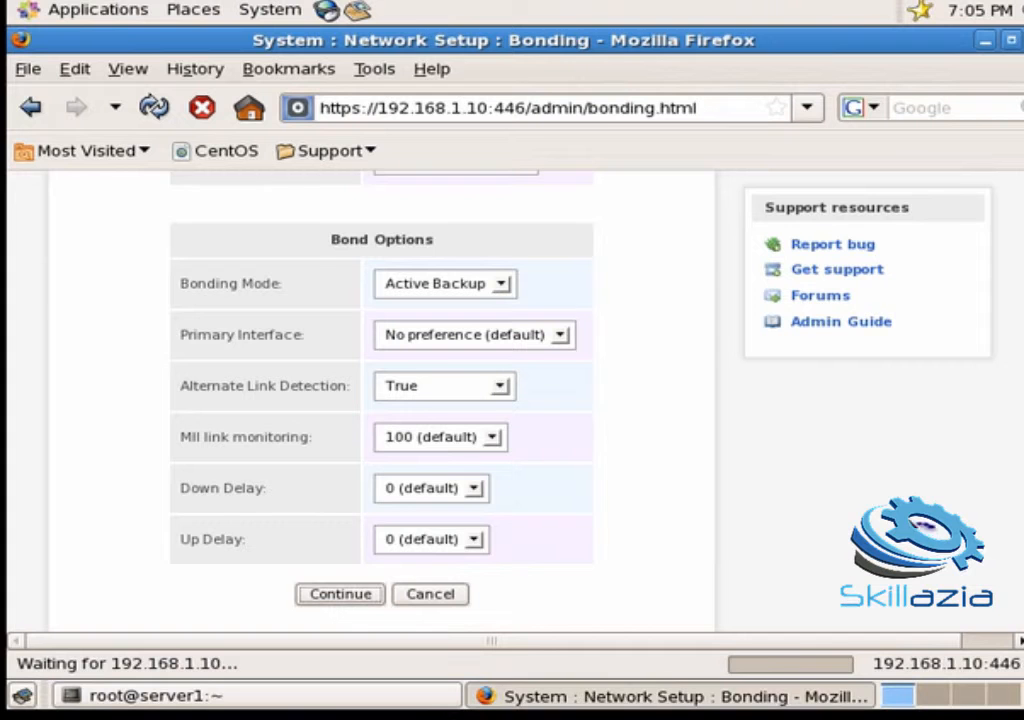
scroll(380, 400, down, 3)
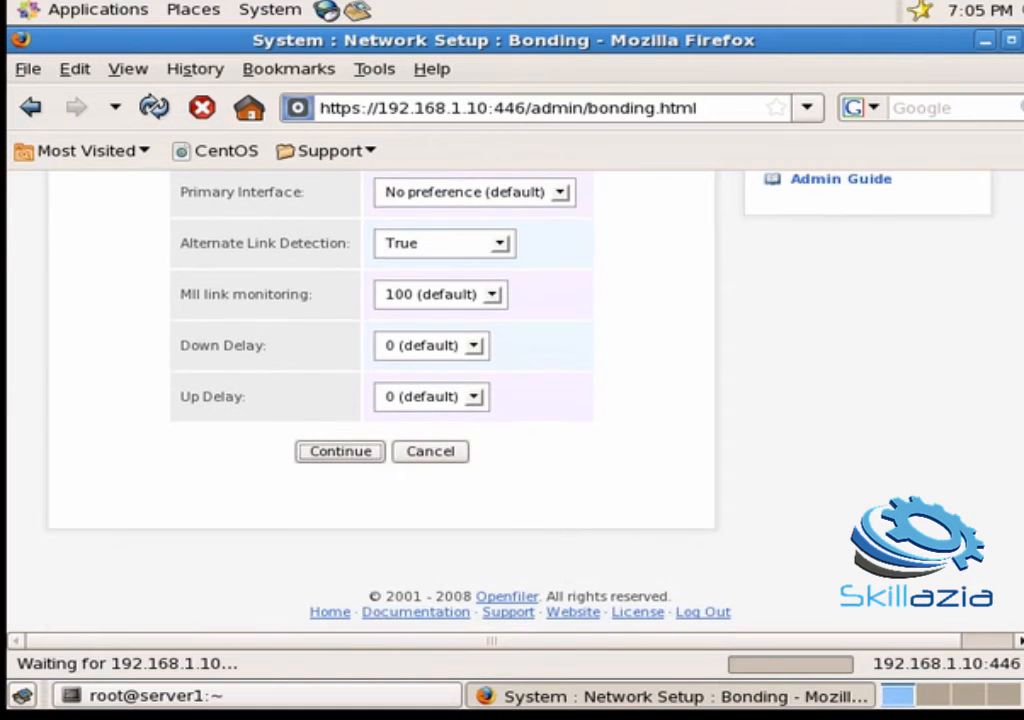
scroll(380, 400, up, 10)
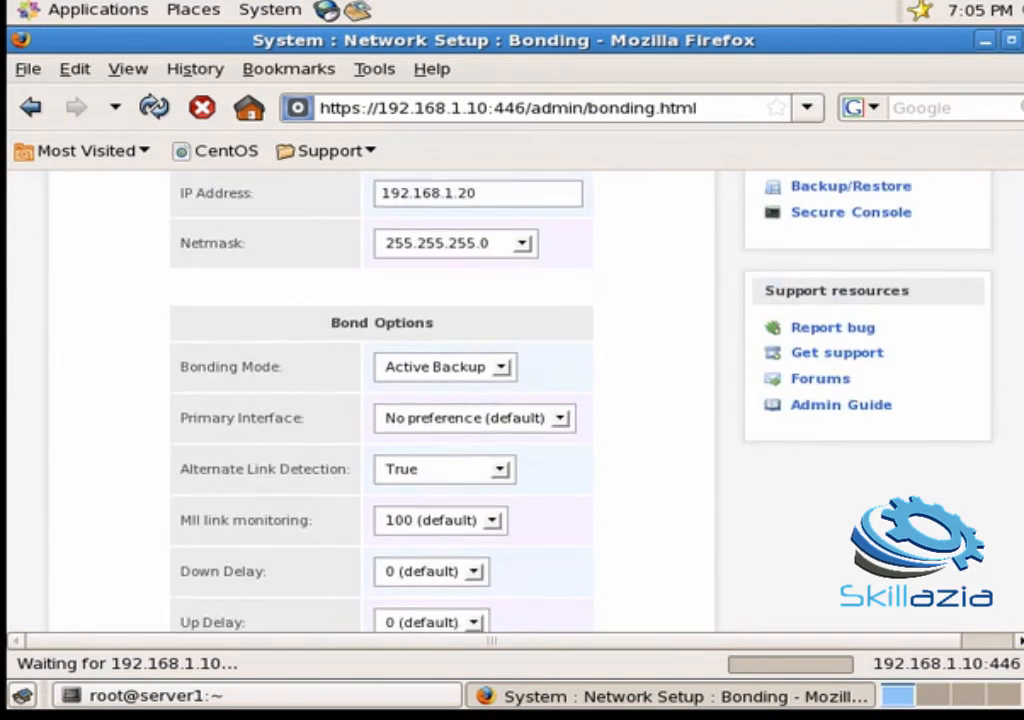
scroll(380, 400, down, 12)
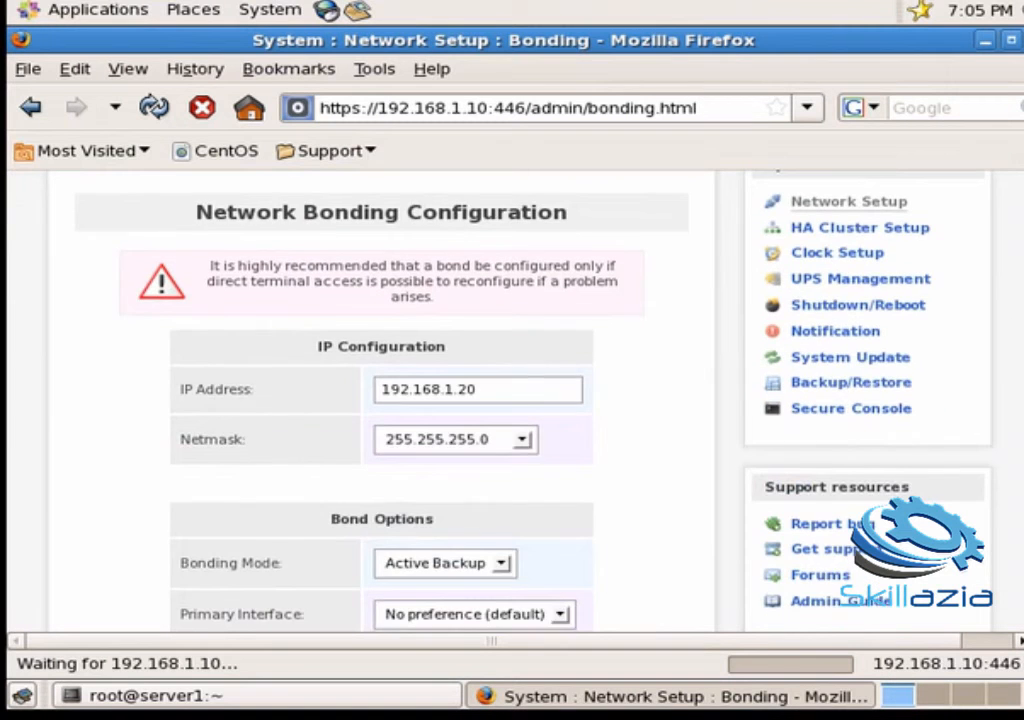
scroll(380, 400, down, 2)
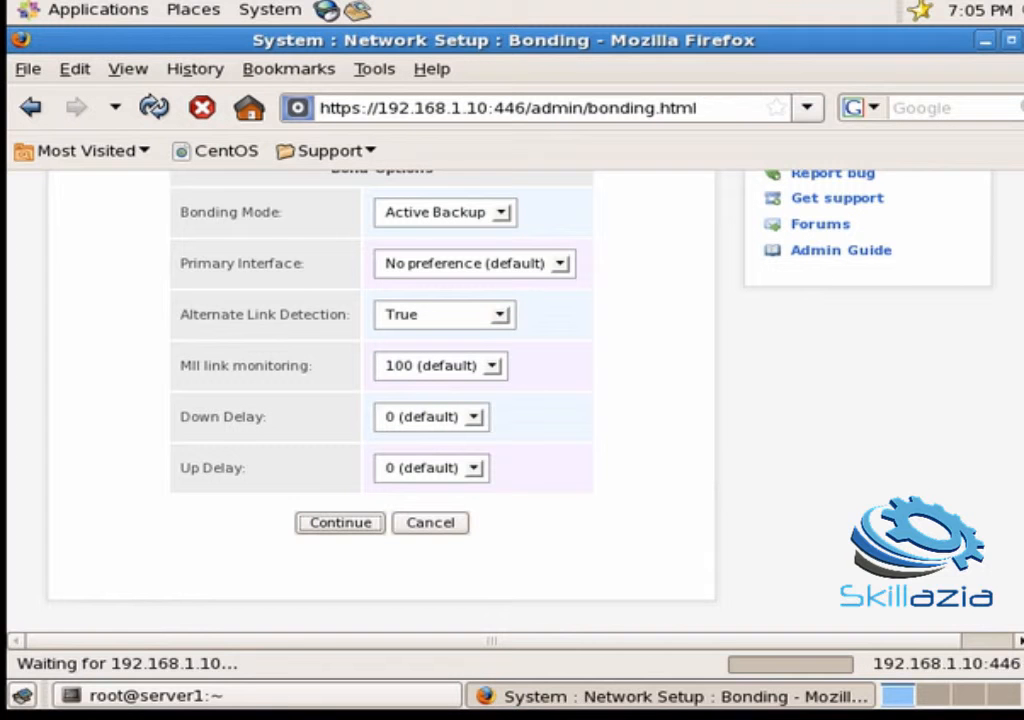
click(312, 697)
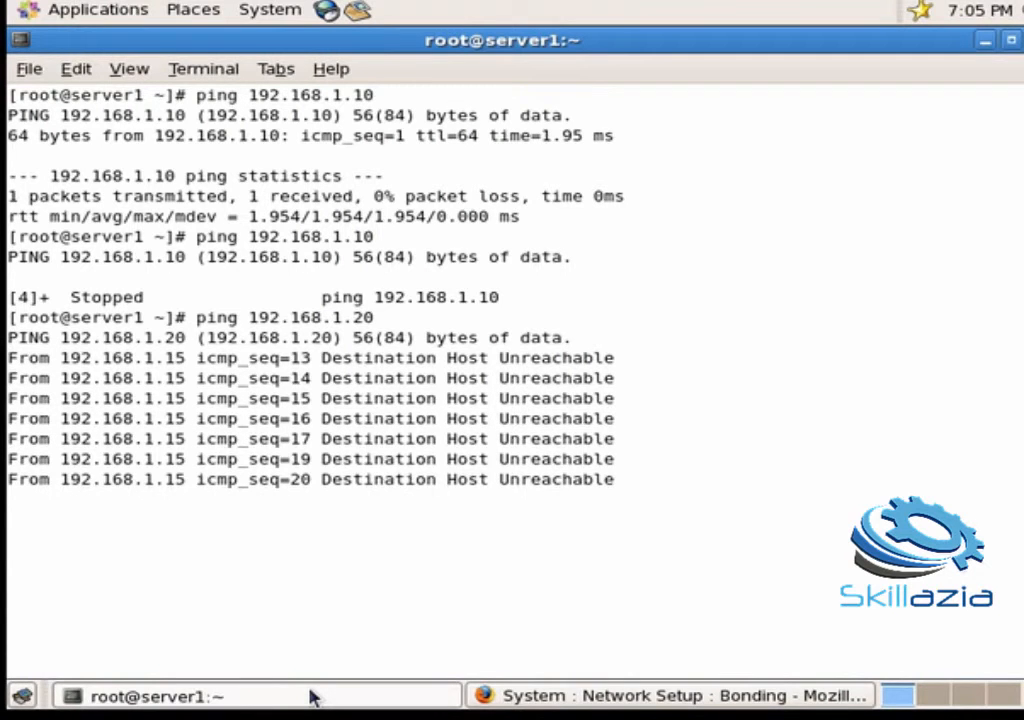
click(310, 697)
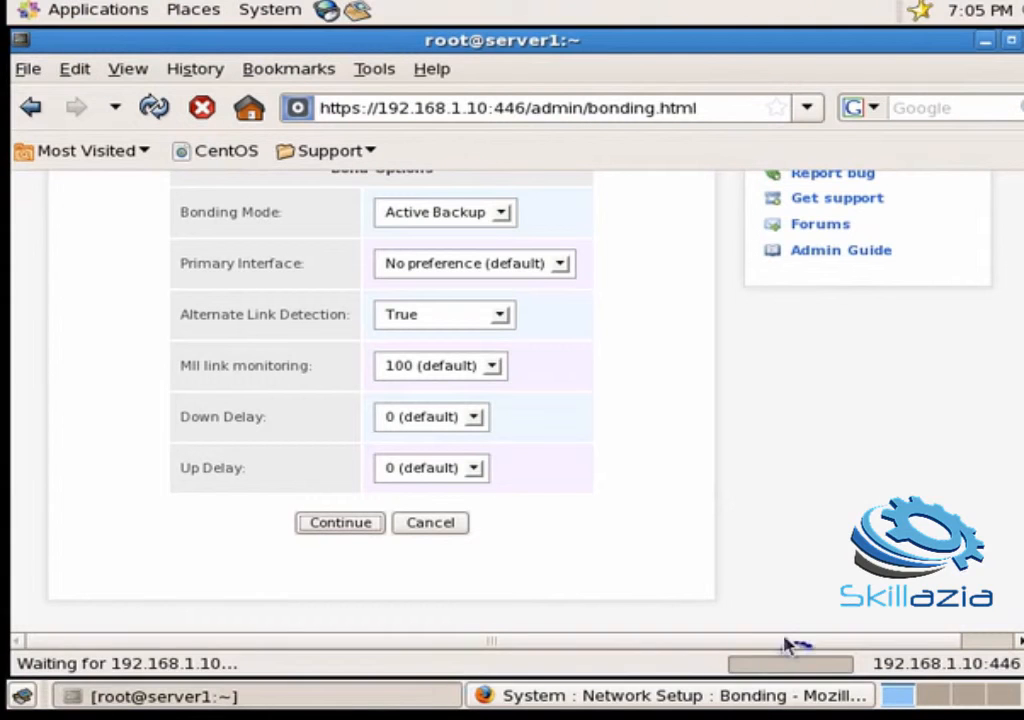
scroll(515, 400, up, 7)
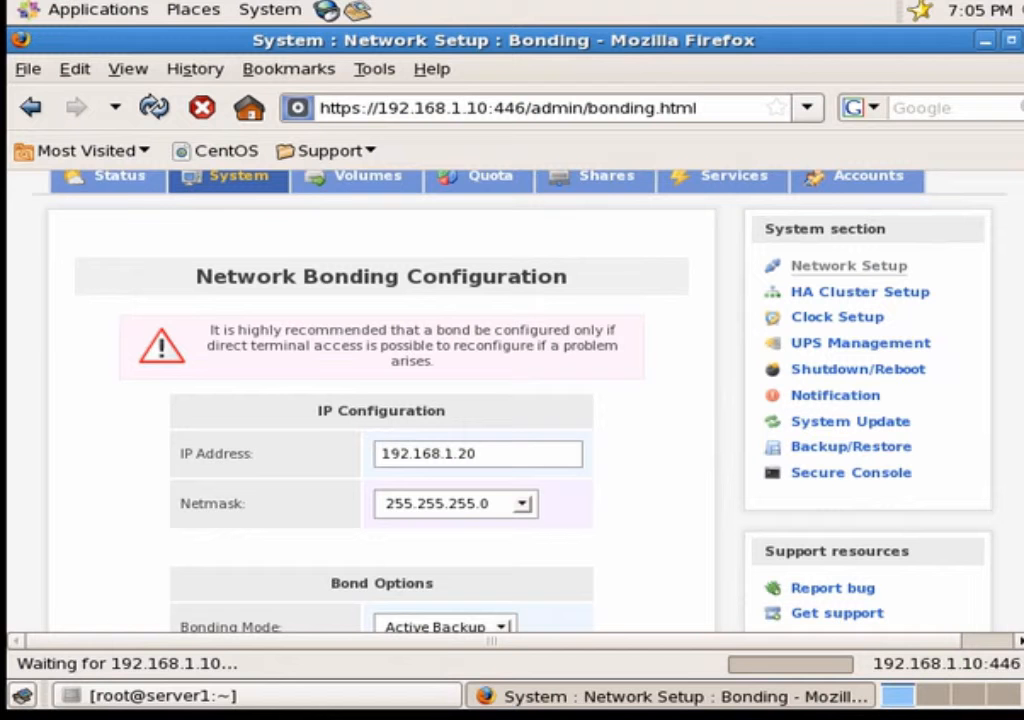
scroll(380, 400, down, 5)
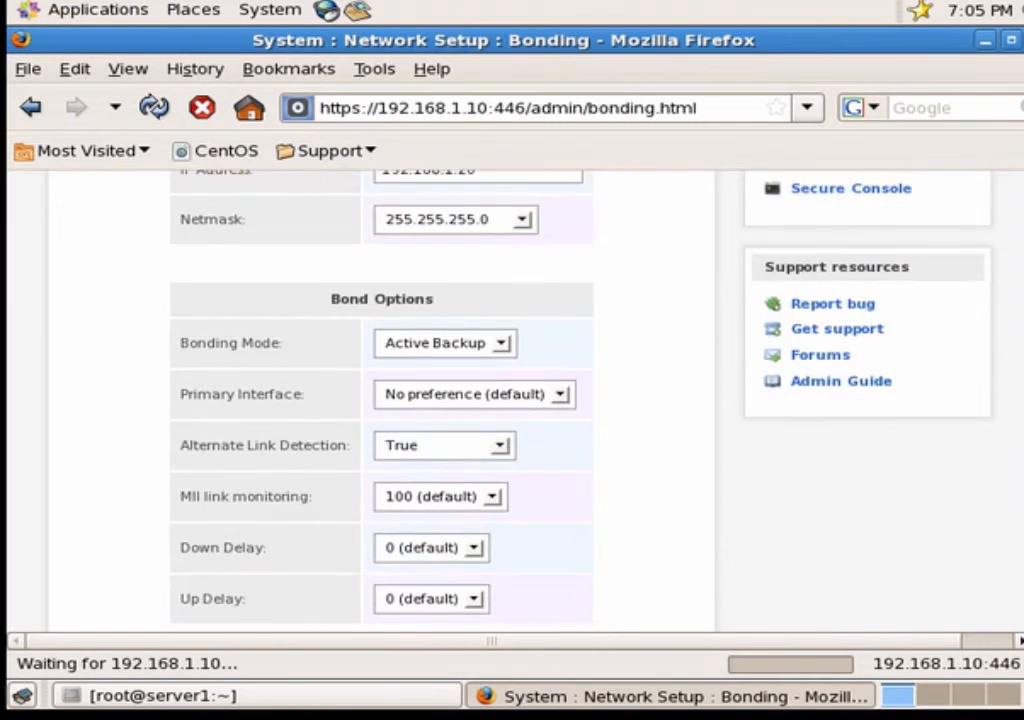
scroll(380, 400, up, 4)
scroll(380, 400, down, 7)
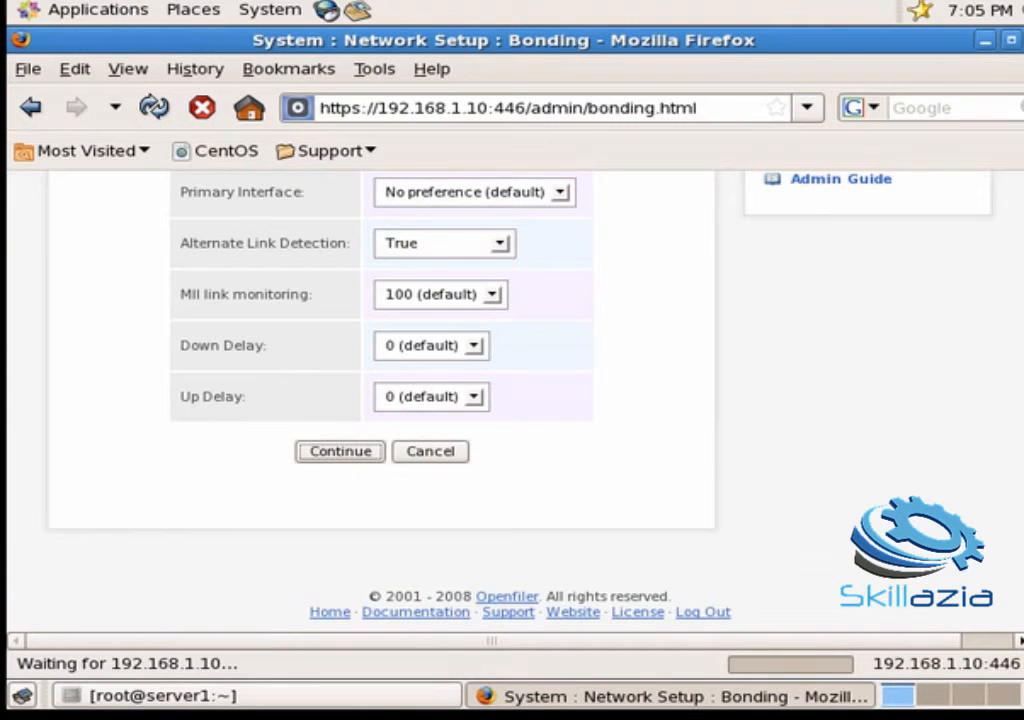
scroll(380, 400, up, 10)
scroll(497, 342, down, 10)
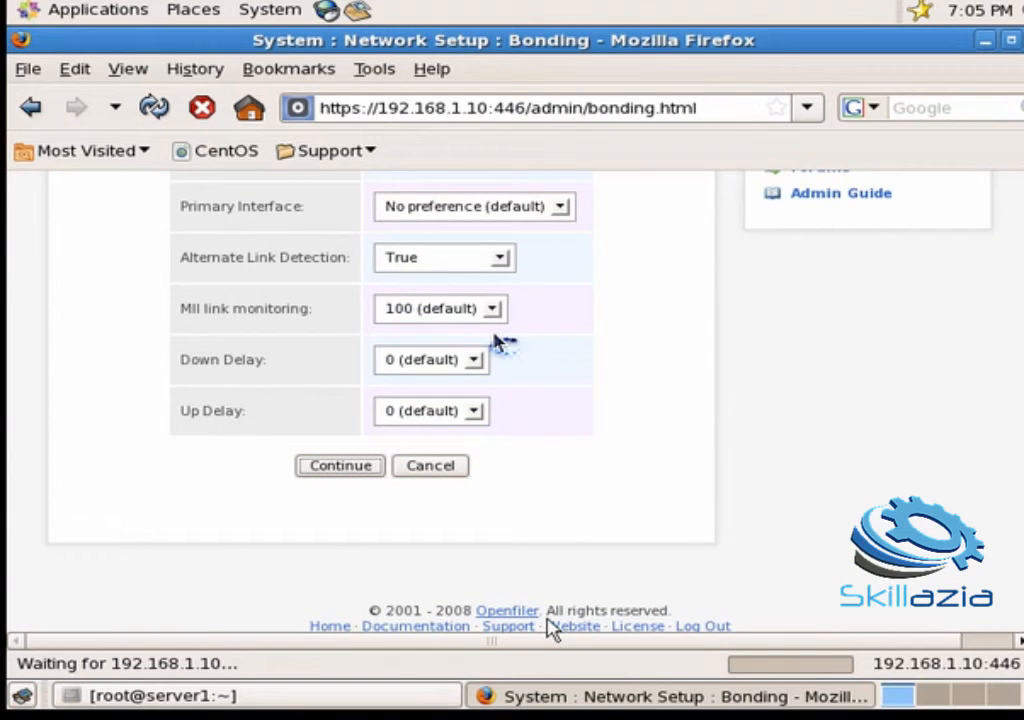
click(271, 705)
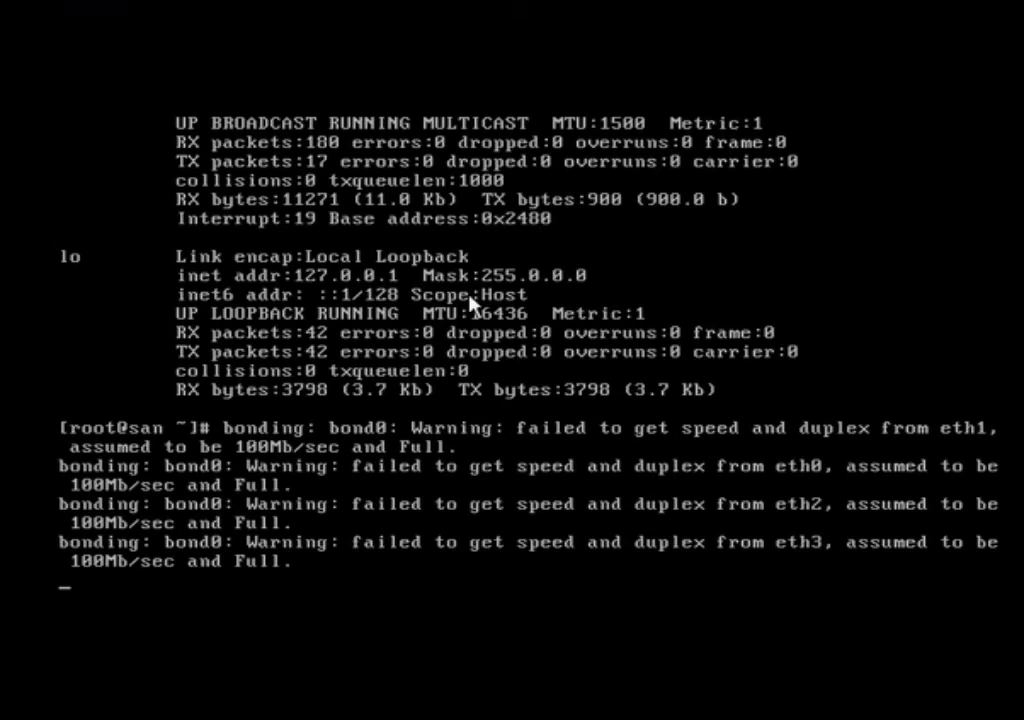
Step: Run ifconfig on the console to confirm bond0 holds 192.168.1.20
key(Return)
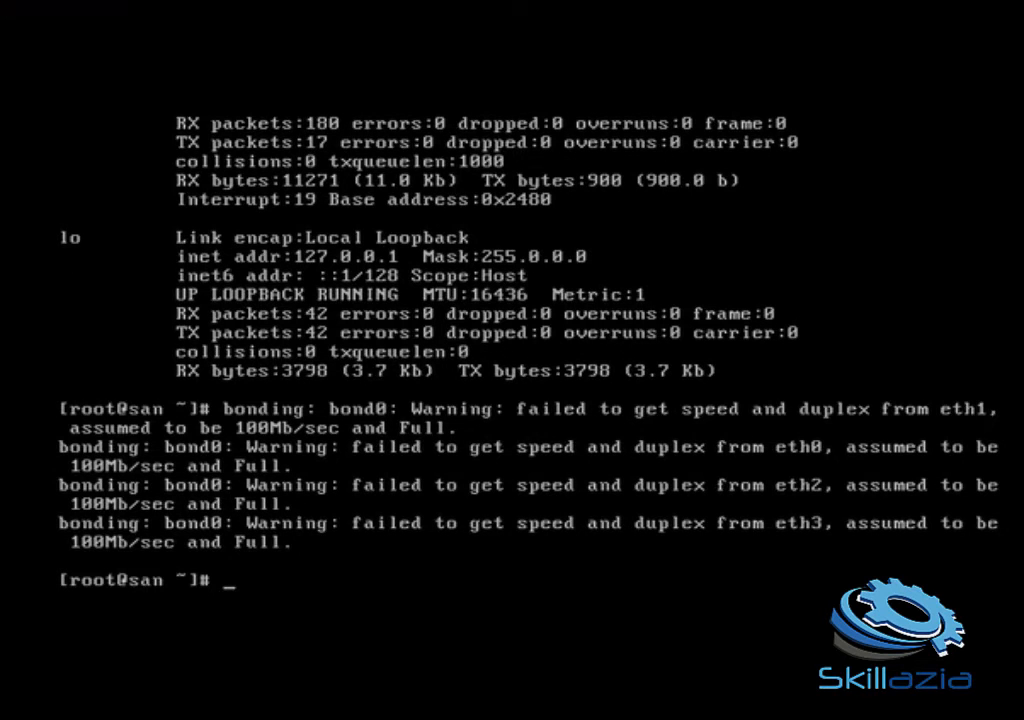
text(ifconfig)
key(Return)
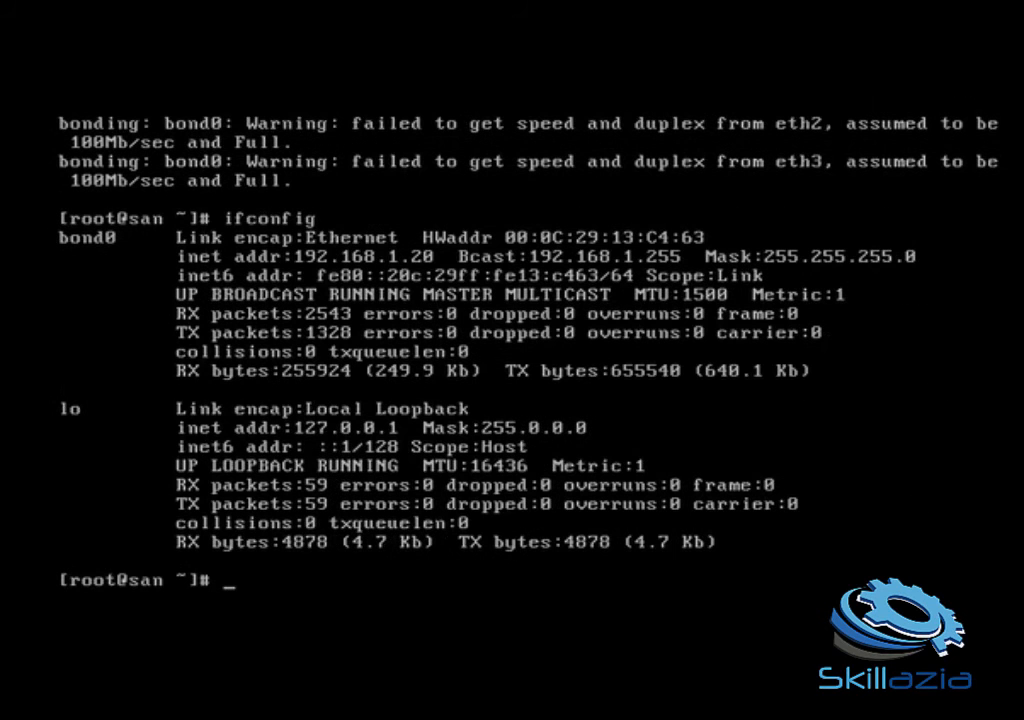
Step: Restart the network service with /etc/init.d/network restart so 192.168.1.20 answers pings
text(/etc/init.d/i)
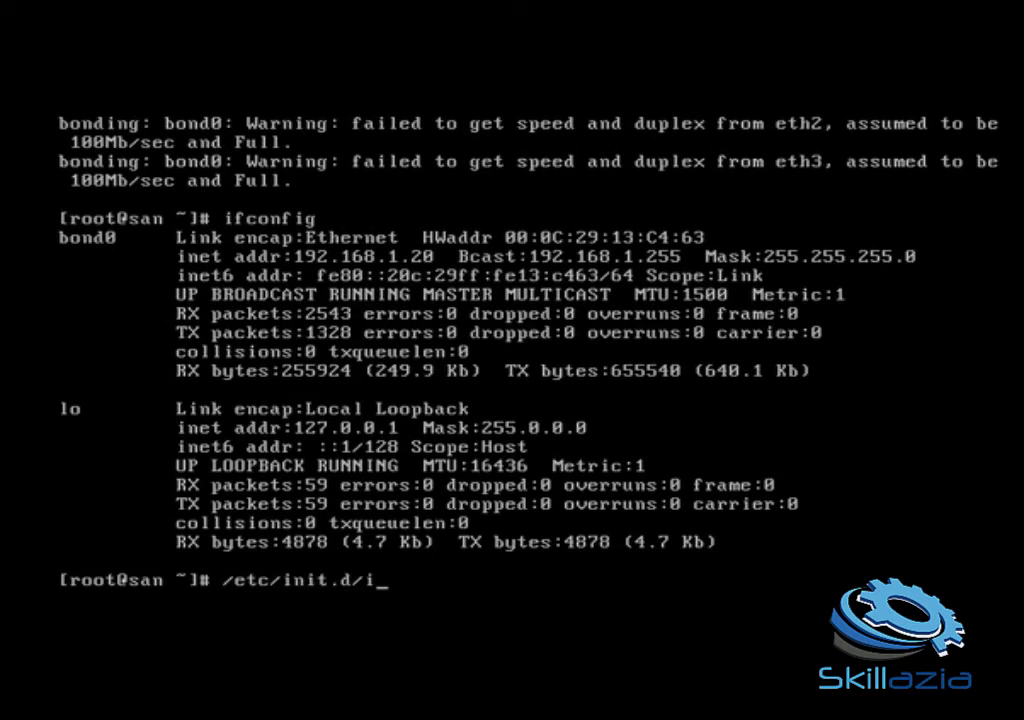
key(BackSpace)
text(network )
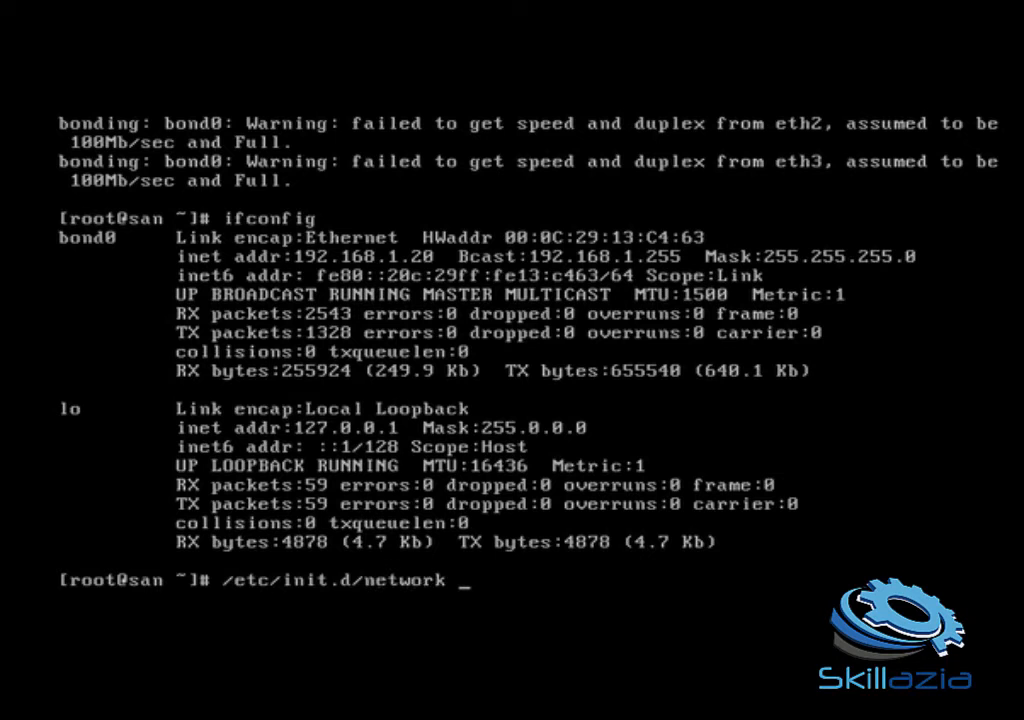
text(restart)
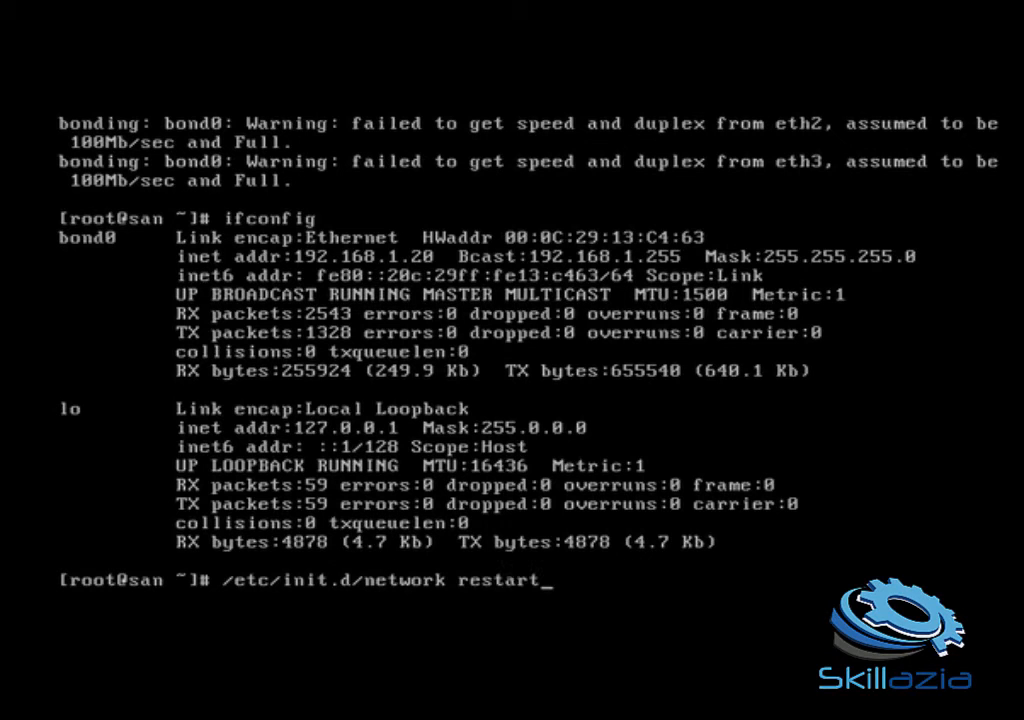
key(Return)
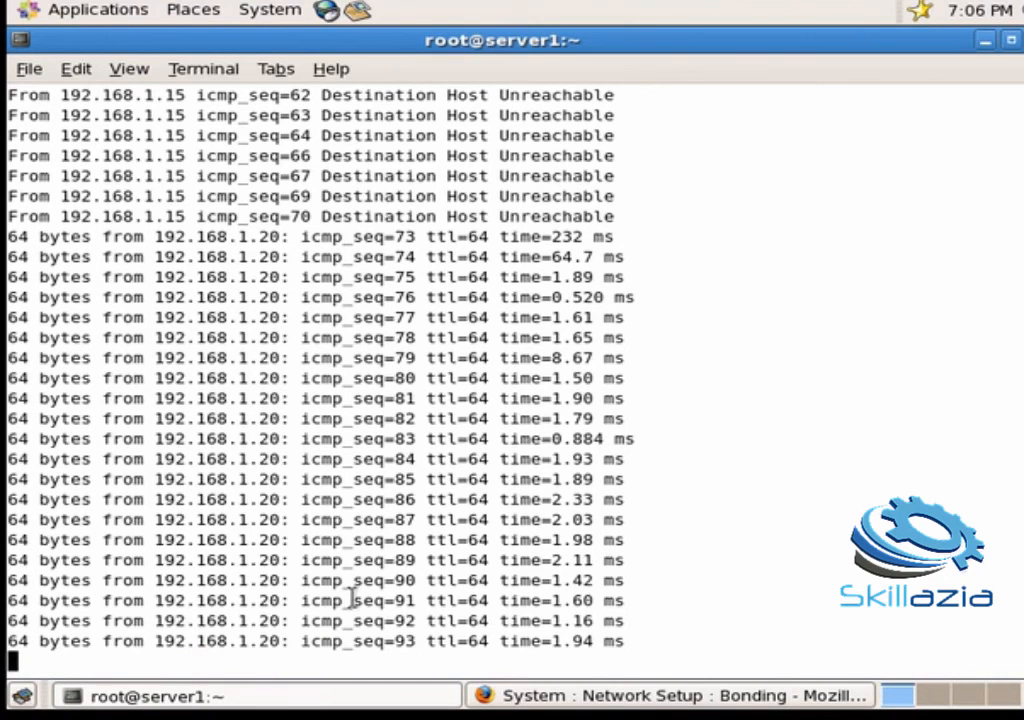
click(641, 706)
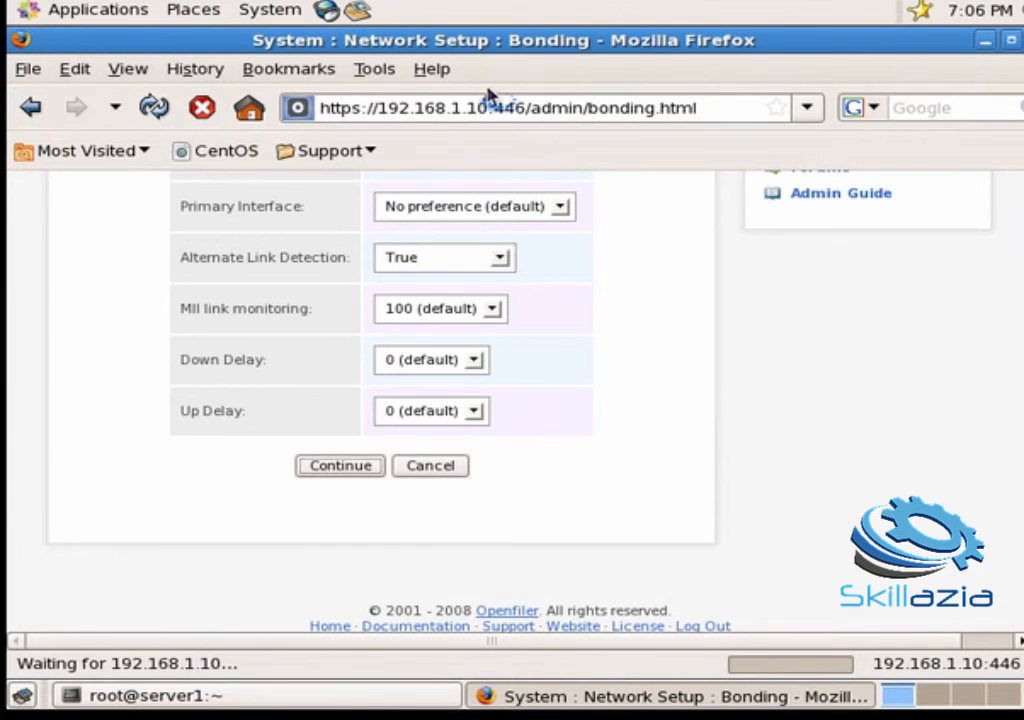
click(488, 107)
key(BackSpace)
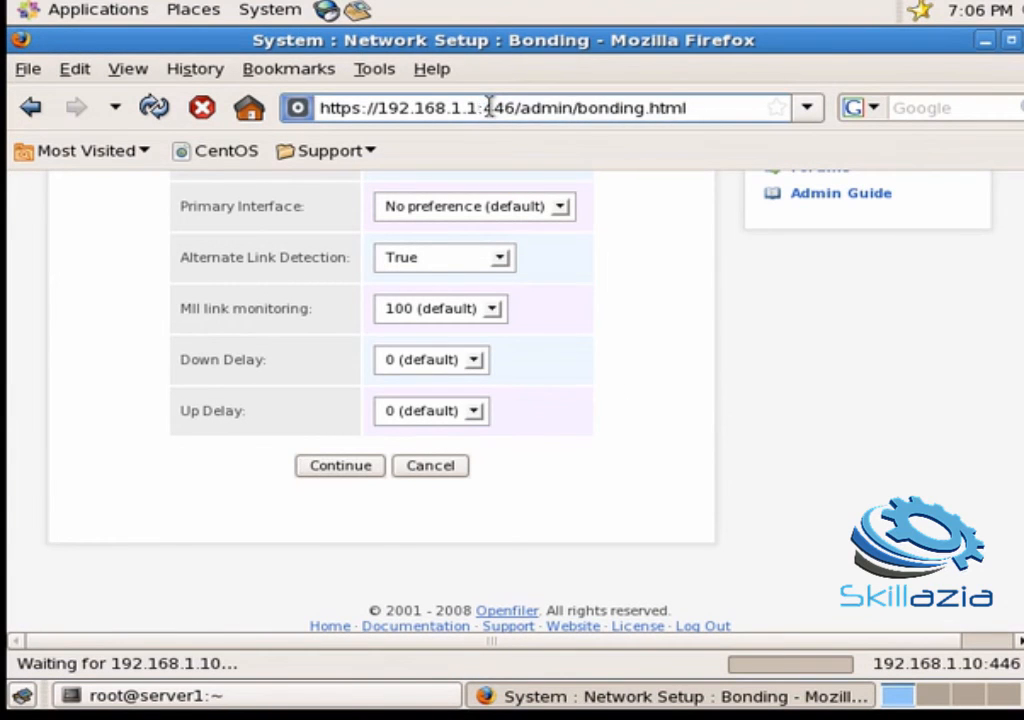
key(BackSpace)
text(20)
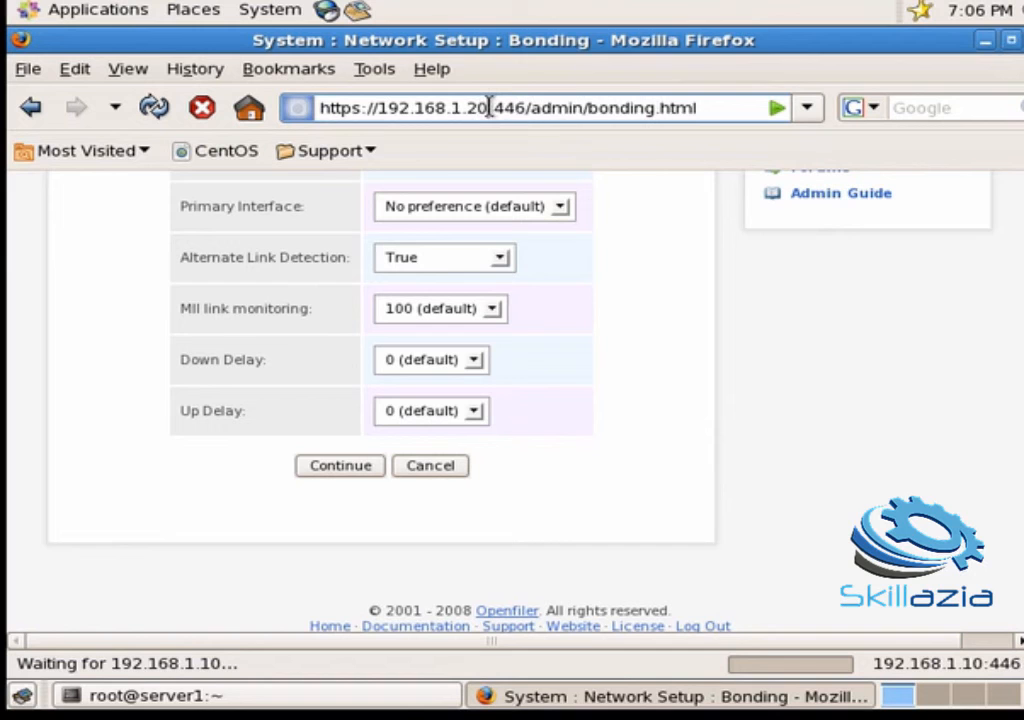
key(Right)
key(Right)
key(Right)
key(Delete)
key(Delete)
key(Delete)
key(Delete)
key(Delete)
key(Delete)
key(Delete)
key(Delete)
key(Delete)
key(Delete)
key(Delete)
key(Delete)
key(Delete)
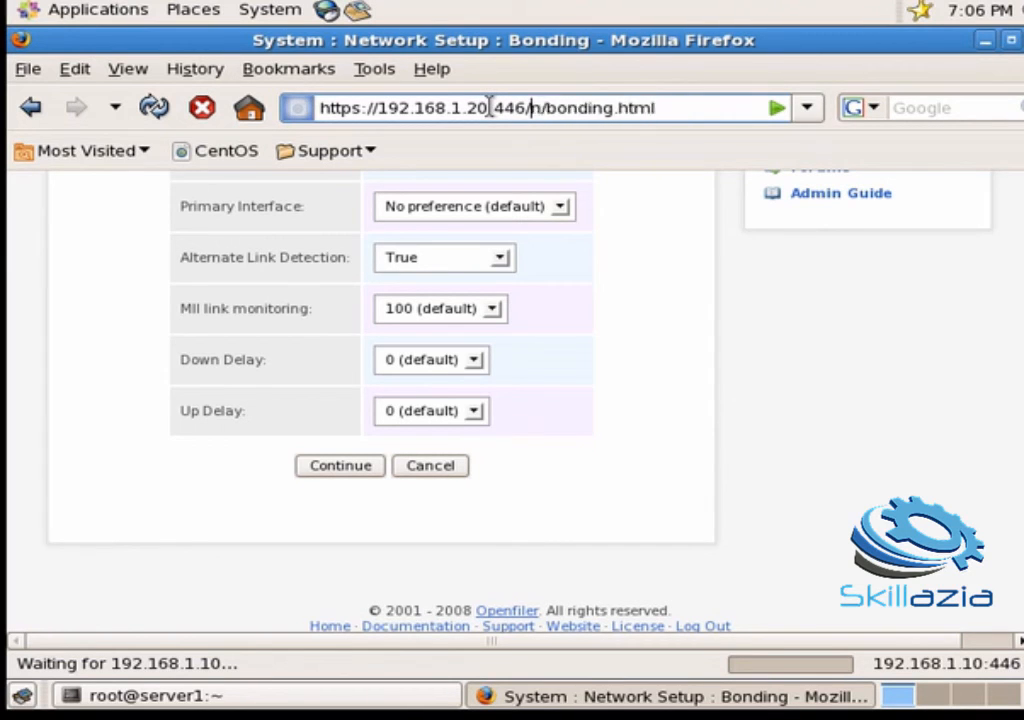
key(Delete)
key(Delete)
key(Delete)
key(Delete)
key(Delete)
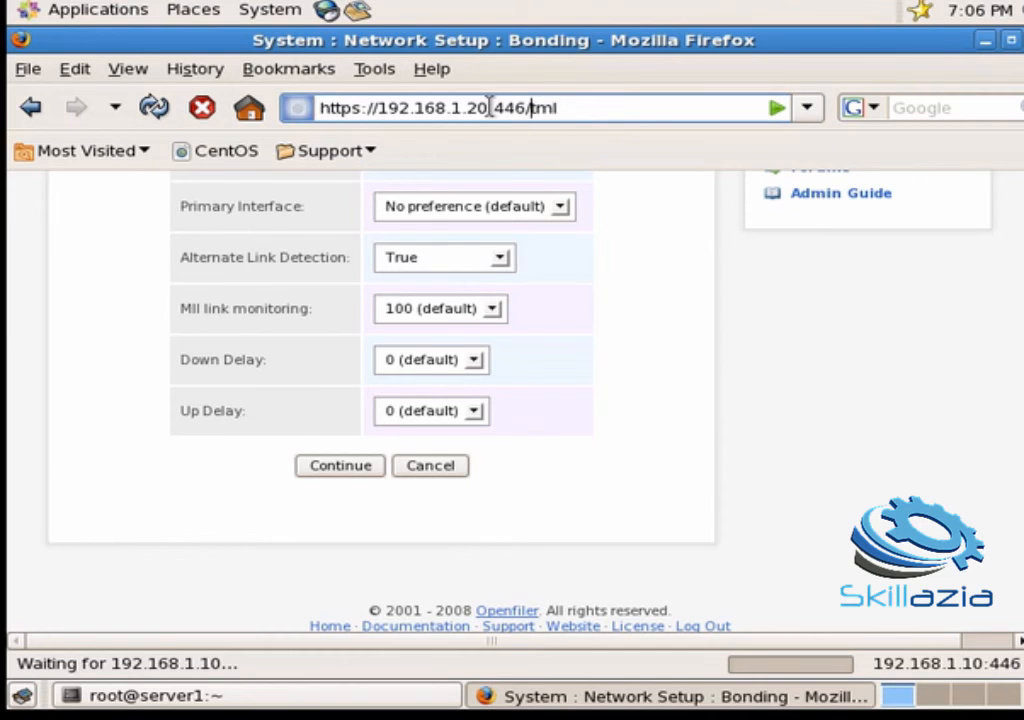
key(BackSpace)
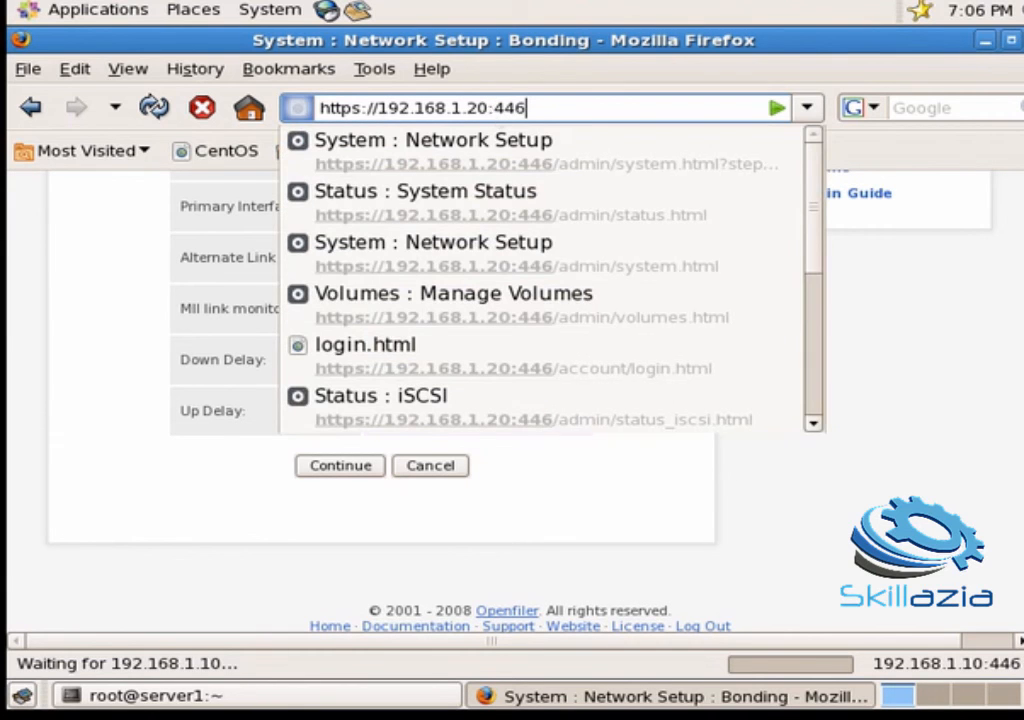
key(Return)
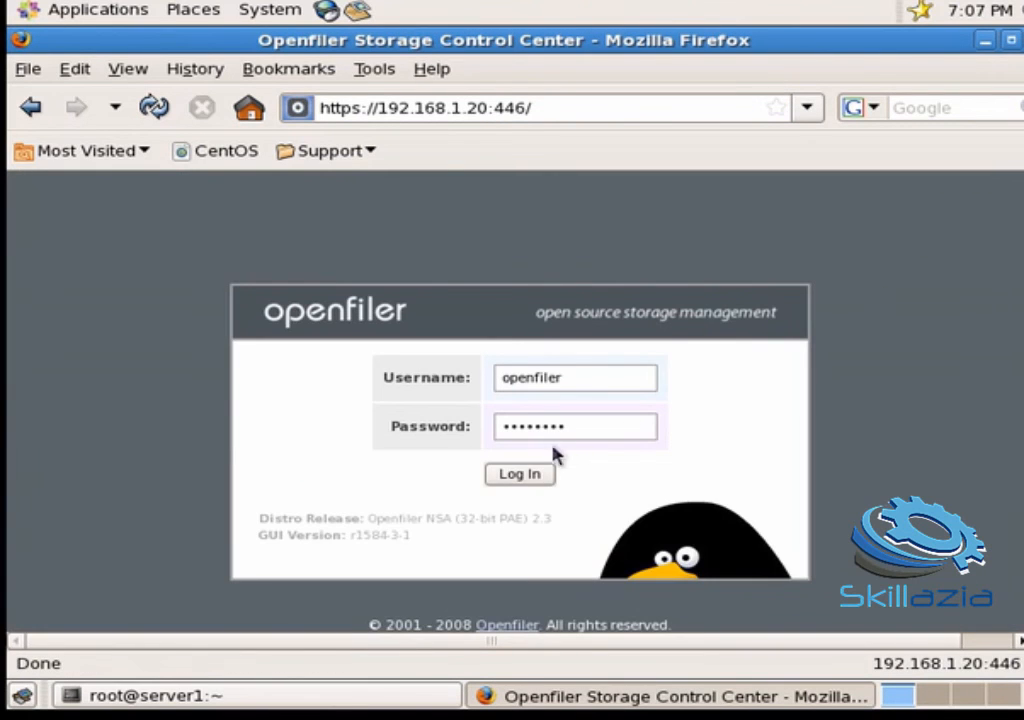
Step: Log in and review System Status: bond0 at 298.45 KB received, 900.24 KB sent
click(511, 476)
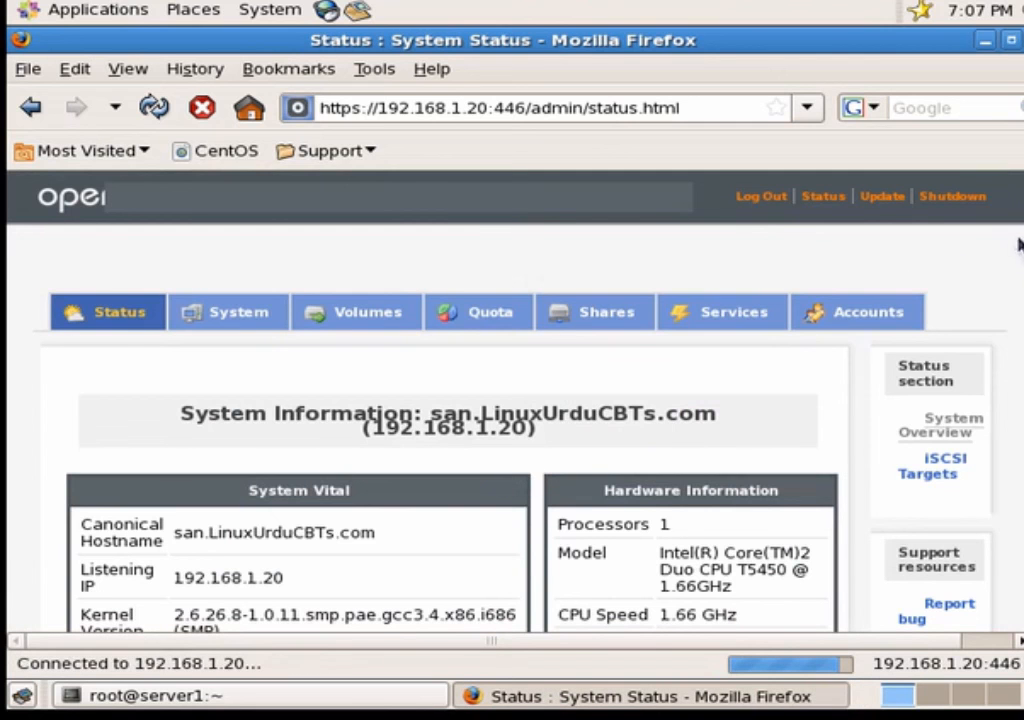
scroll(450, 400, down, 10)
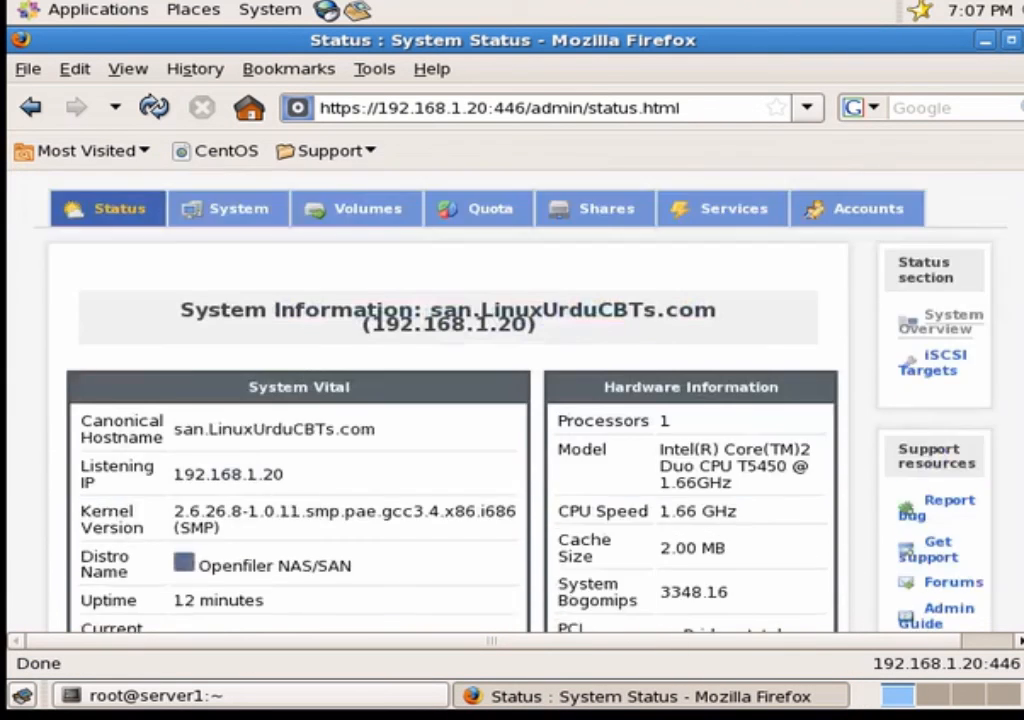
scroll(450, 400, down, 5)
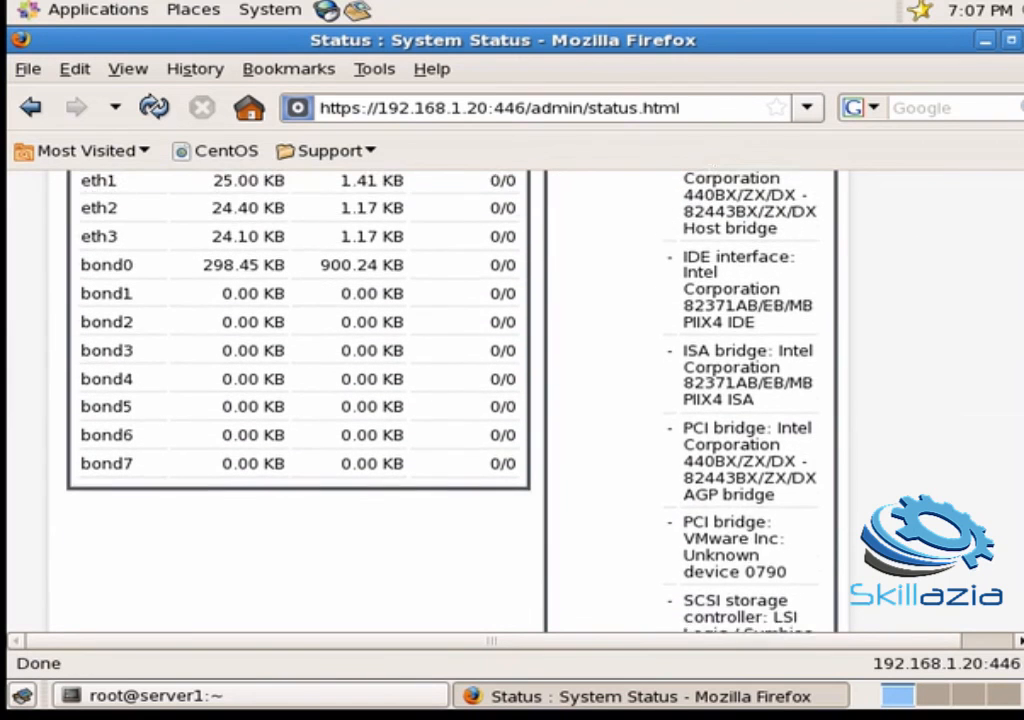
scroll(450, 400, up, 2)
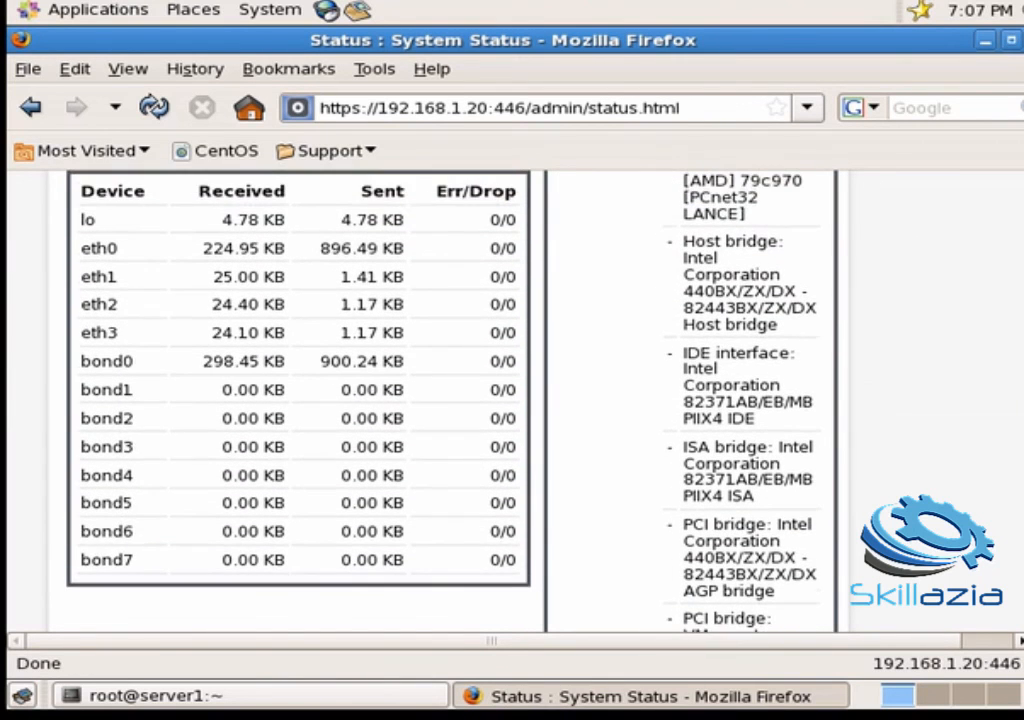
scroll(450, 400, up, 1)
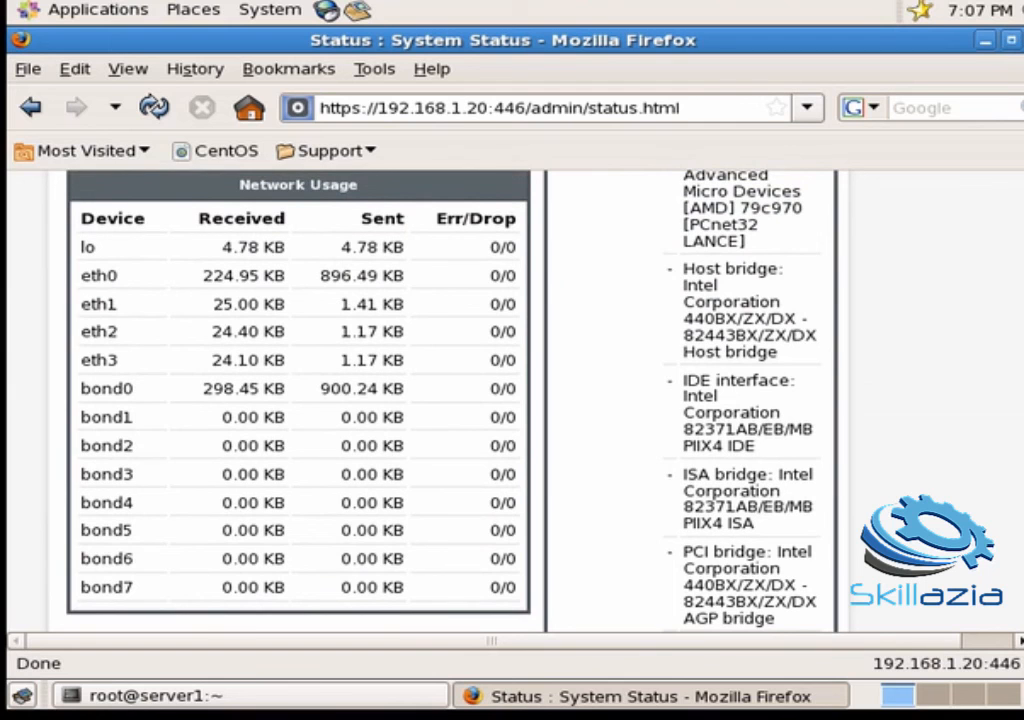
scroll(300, 400, up, 1)
scroll(300, 400, down, 2)
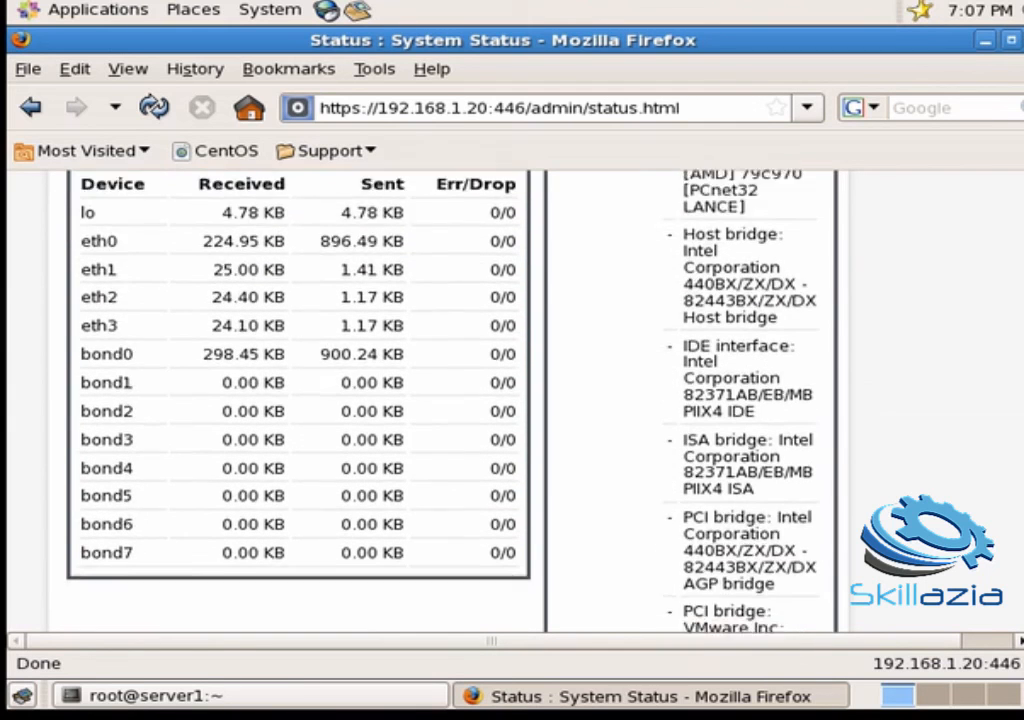
scroll(300, 400, down, 2)
scroll(300, 400, down, 4)
scroll(300, 400, down, 10)
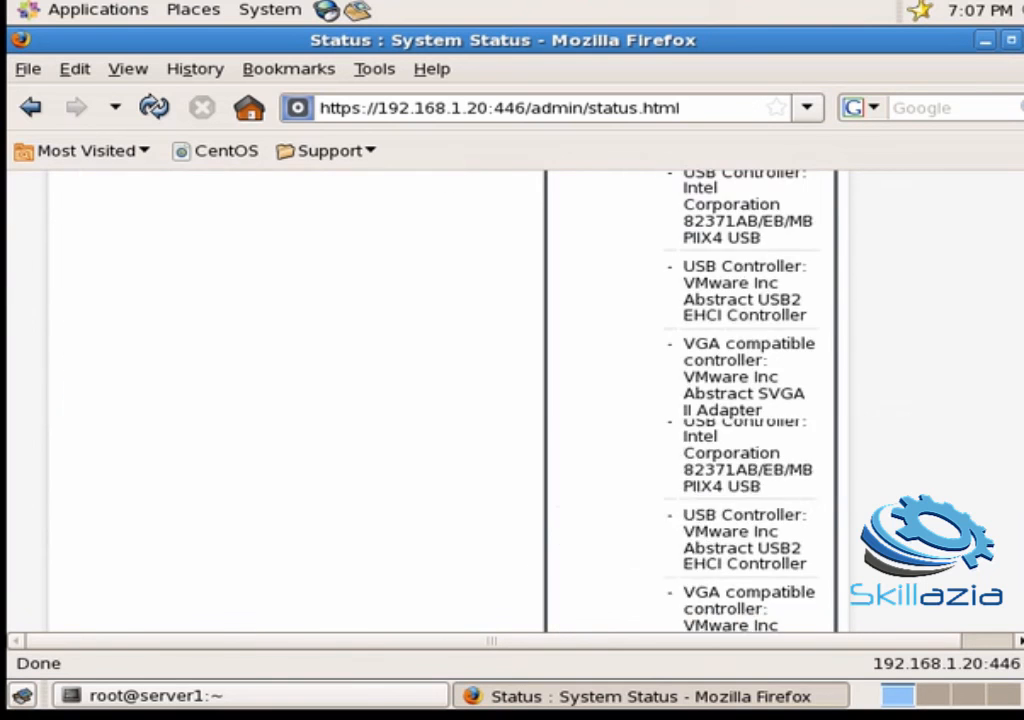
scroll(1022, 185, up, 15)
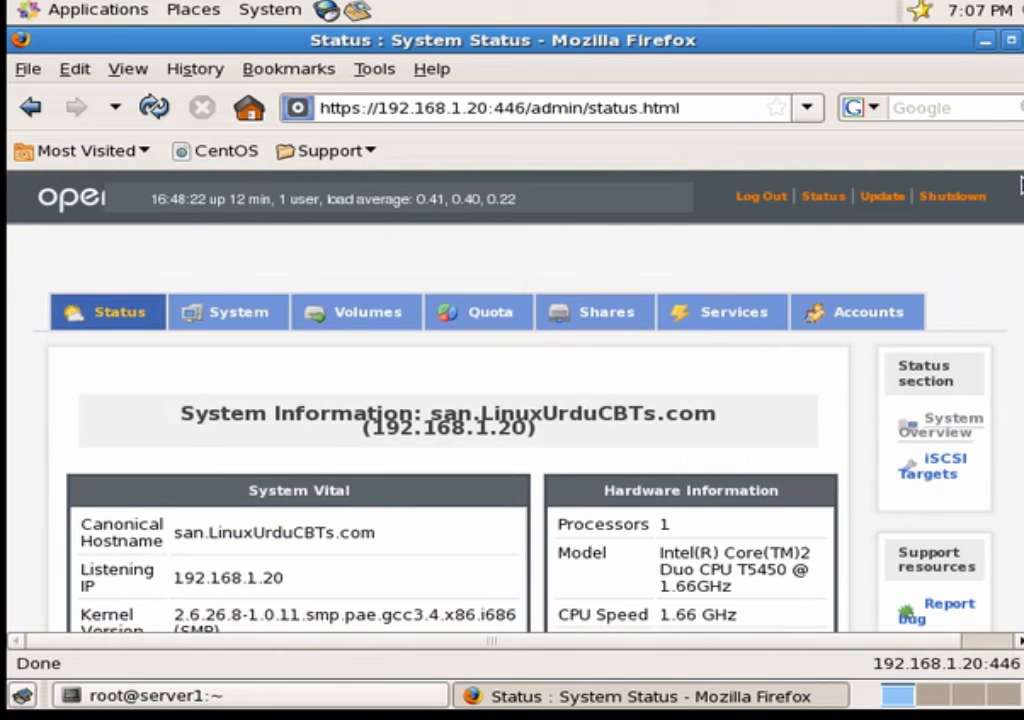